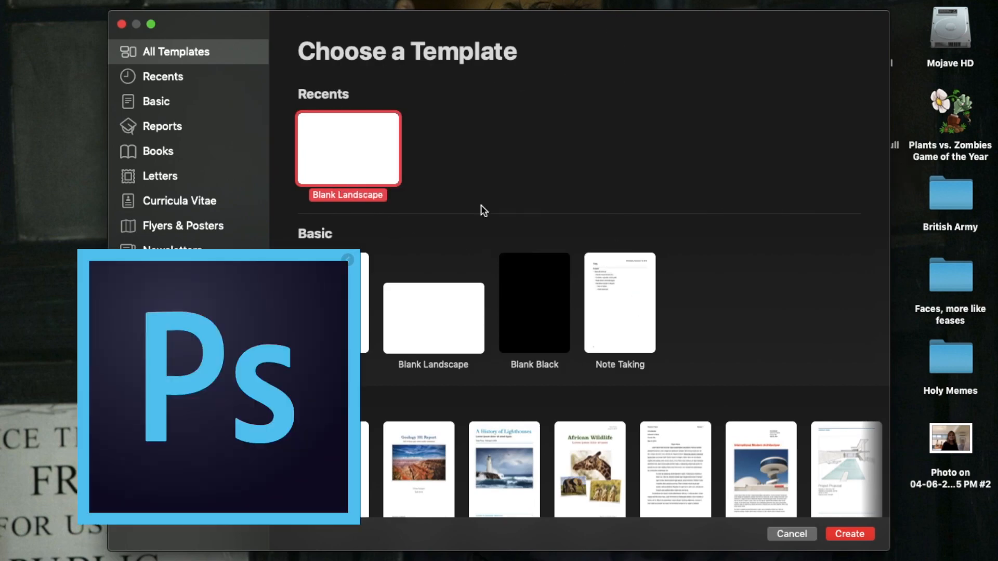
- Create a new document from the Blank Landscape template
double_click(348, 147)
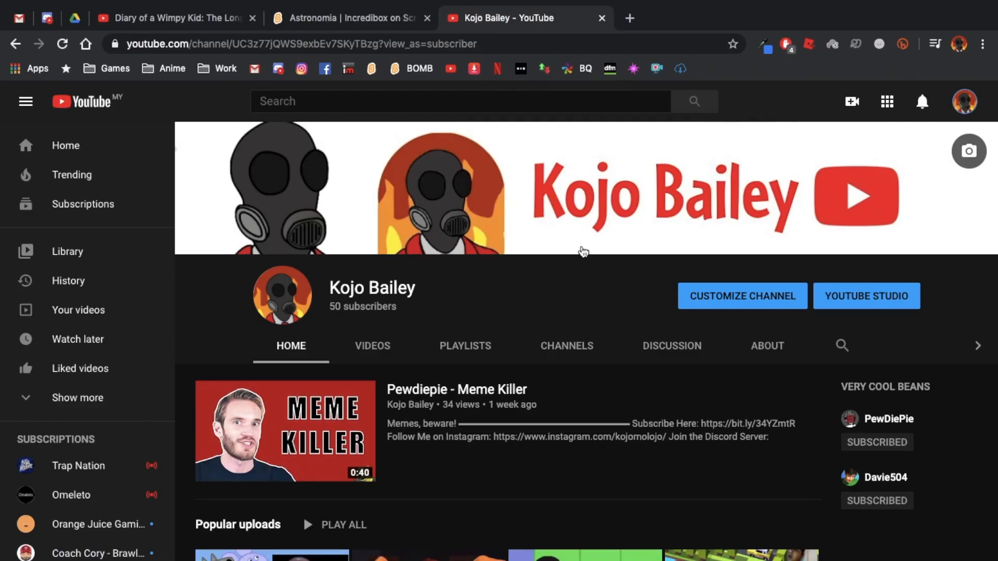
- Switch to the browser and open the upload "The Most Satisfying Sound on Earth" from the YouTube channel page in a new tab
scroll(583, 252, "down", 5)
scroll(584, 251, "down", 5)
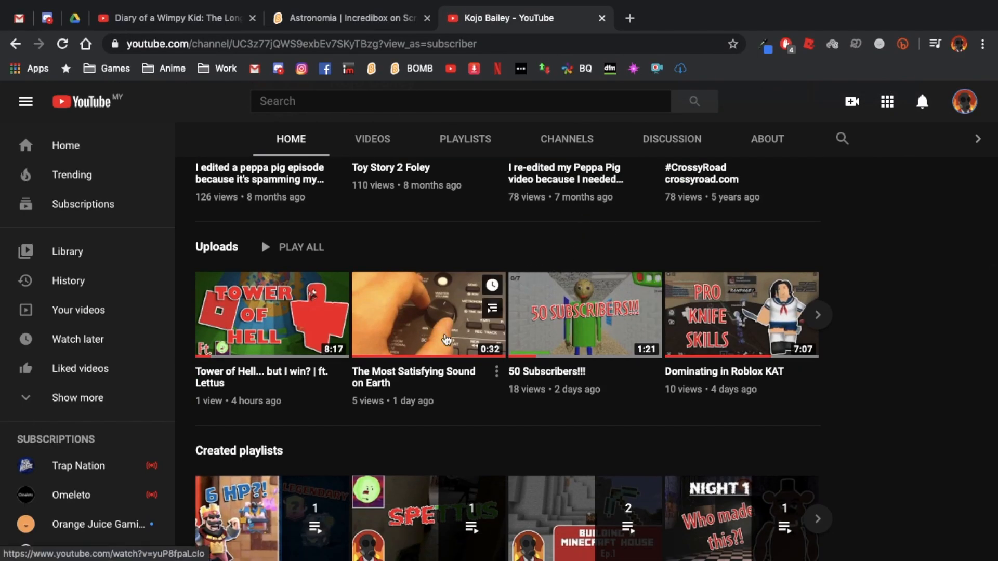
right_click(416, 327)
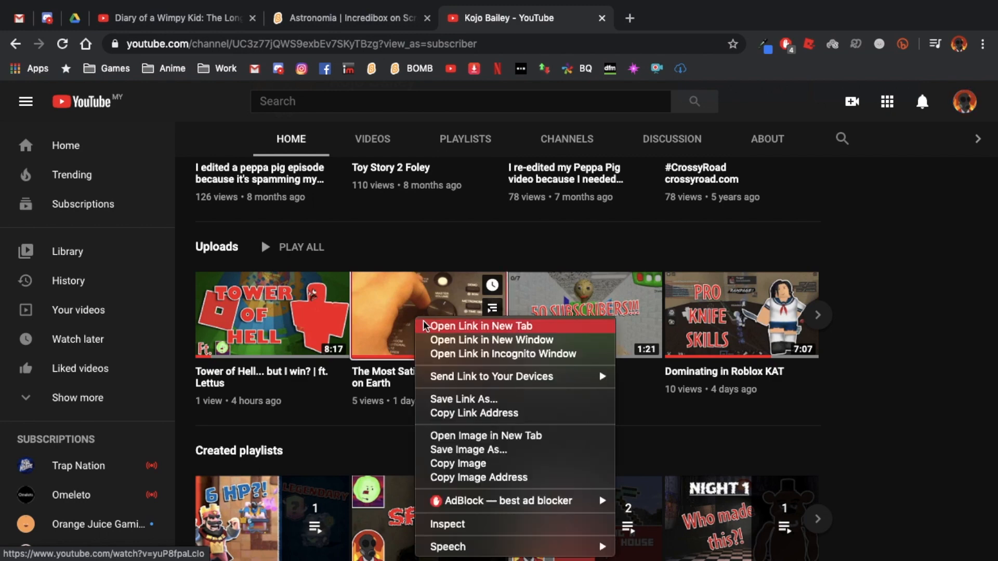
left_click(457, 323)
left_click(602, 17)
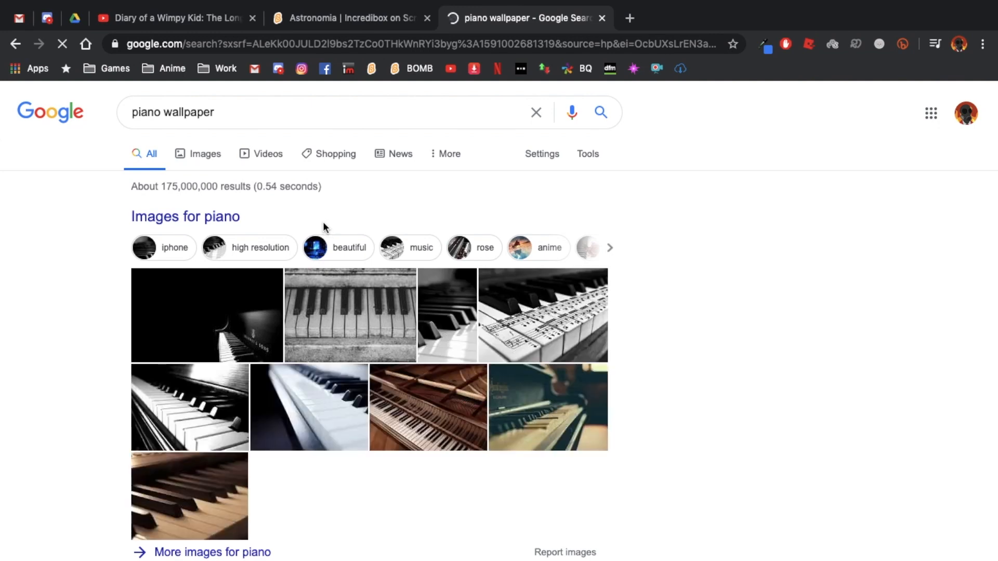
- Open the Wallpaper Flare vintage piano picture from the "piano wallpaper" image results and copy the image
left_click(202, 153)
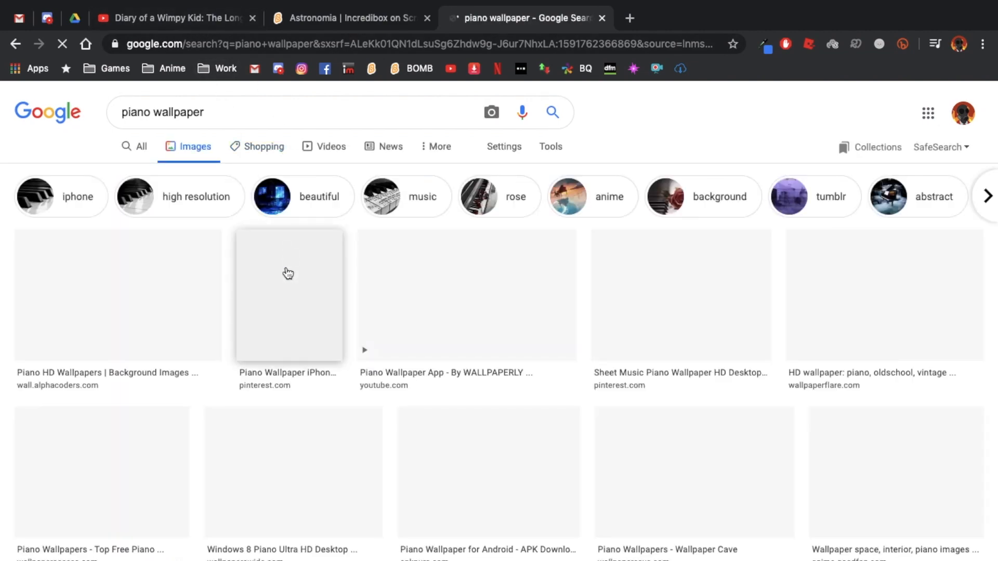
left_click(884, 296)
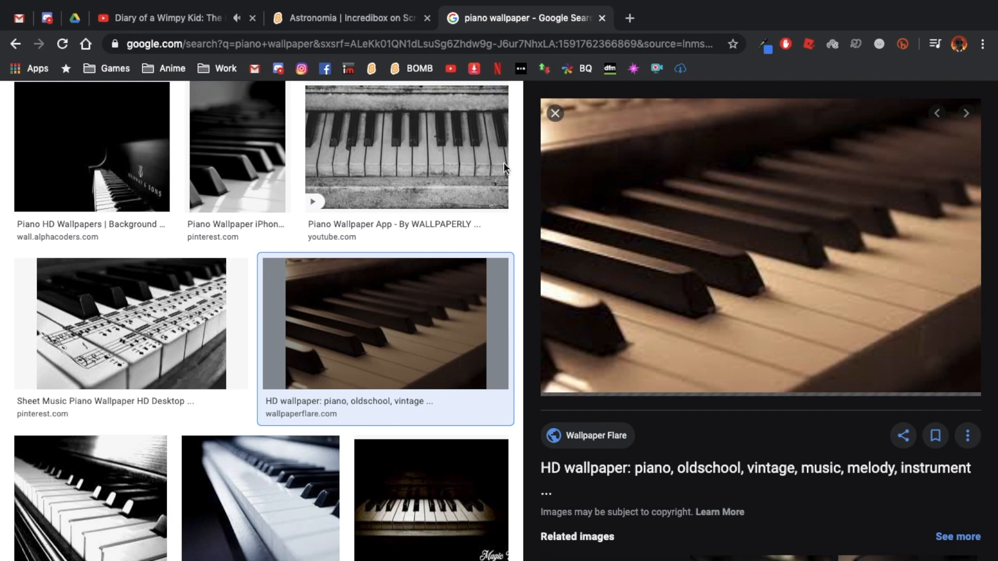
left_click(446, 161)
left_click(412, 318)
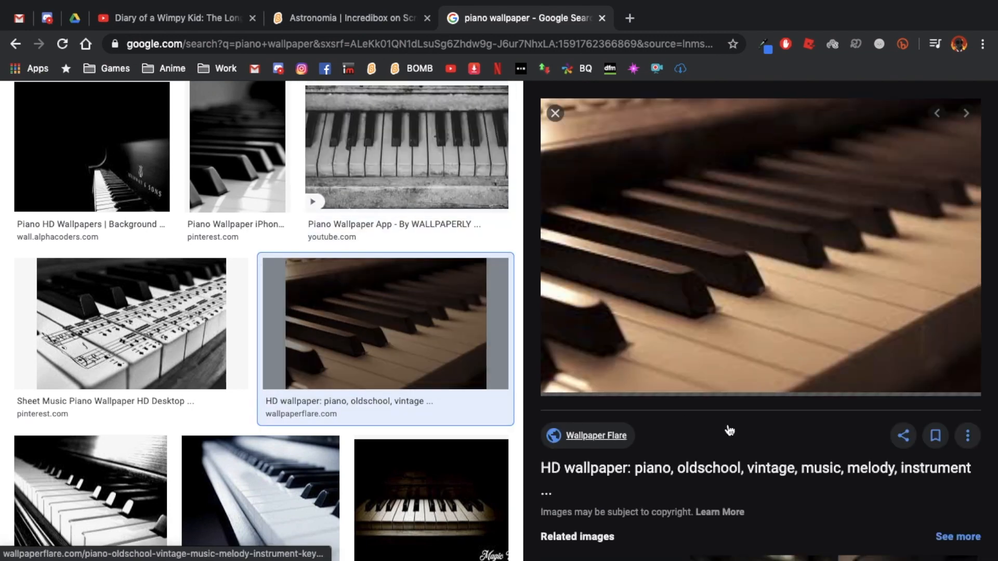
scroll(729, 430, "down", 6)
scroll(730, 431, "up", 6)
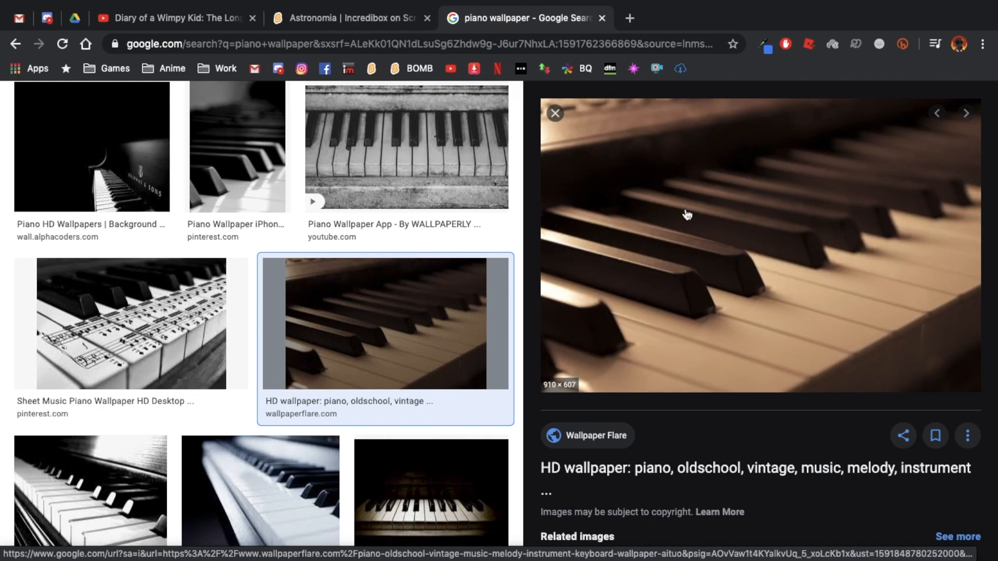
right_click(732, 264)
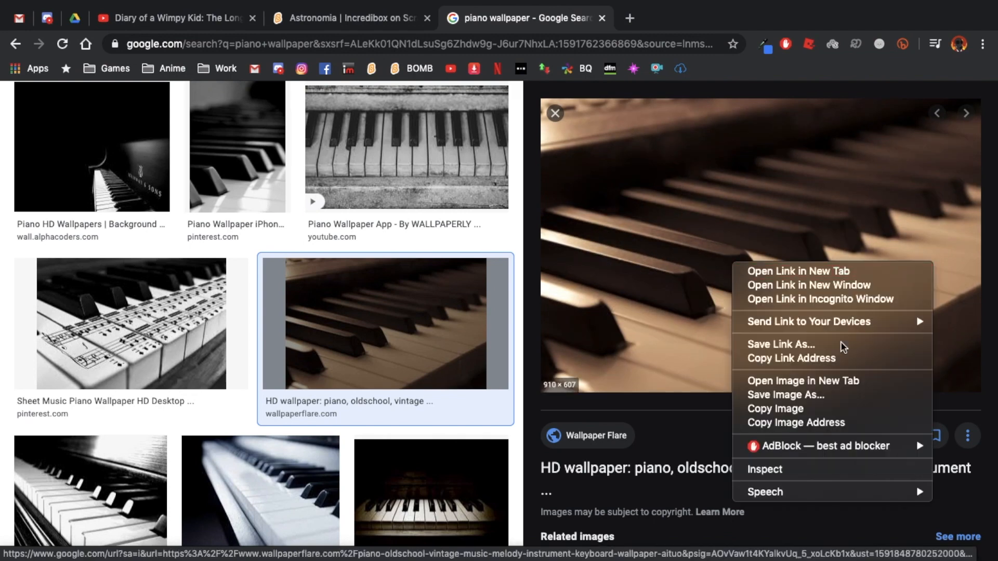
left_click(817, 409)
- Switch to the blank Pages document, paste the copied piano image onto the page, and deselect it
key("ctrl+Left")
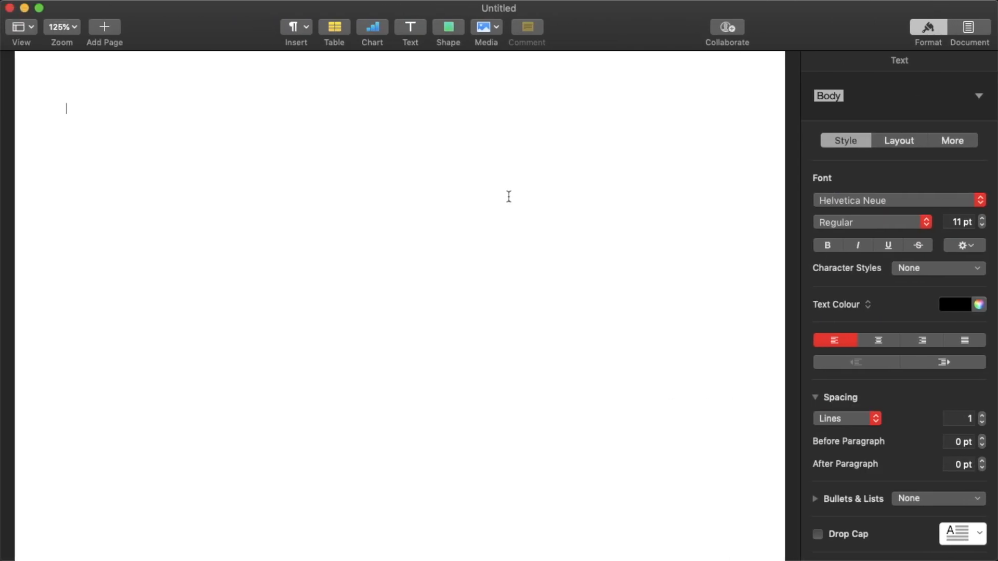
key("super+v")
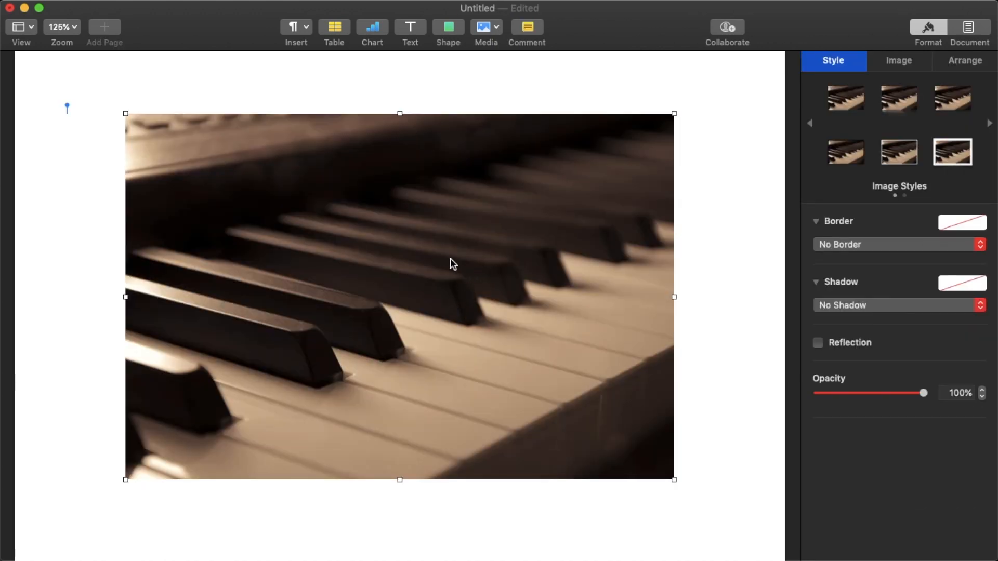
left_click(791, 169)
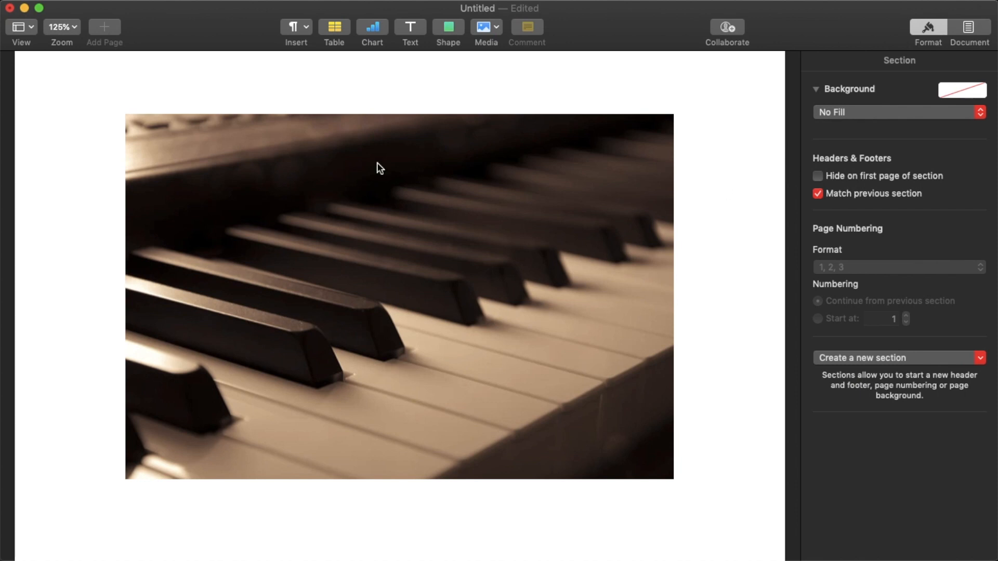
- Paste the screenshot of the document window onto the page and enlarge it to the full page width
key("super+v")
left_click_drag(389, 248, 295, 221)
left_click_drag(564, 411, 784, 535)
left_click_drag(651, 424, 652, 394)
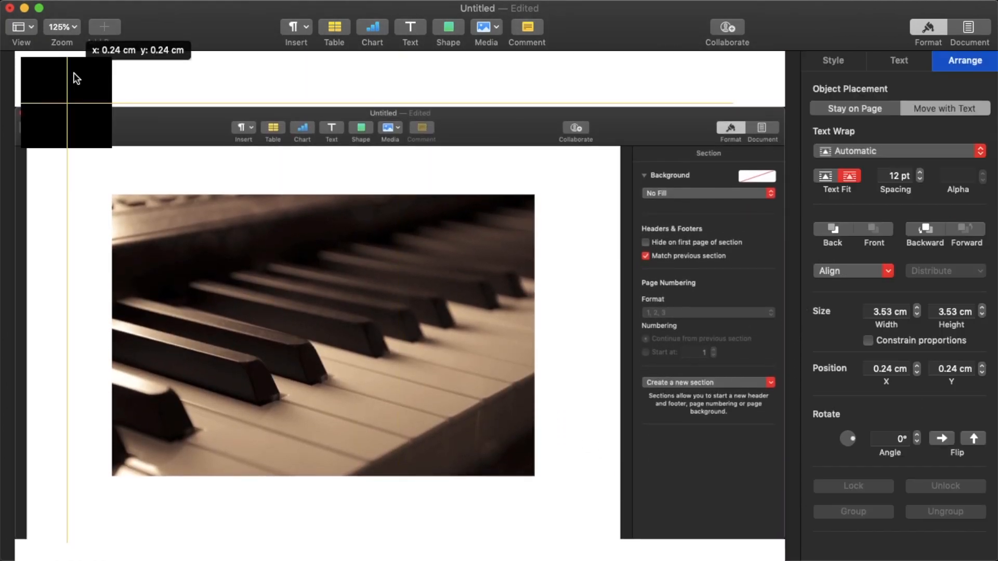
- Stretch the black rectangle into a 29.7 by 2.14 cm bar along the page's upper edge, with no text wrap and Stay on Page placement
left_click_drag(74, 73, 785, 95)
left_click_drag(398, 139, 424, 106)
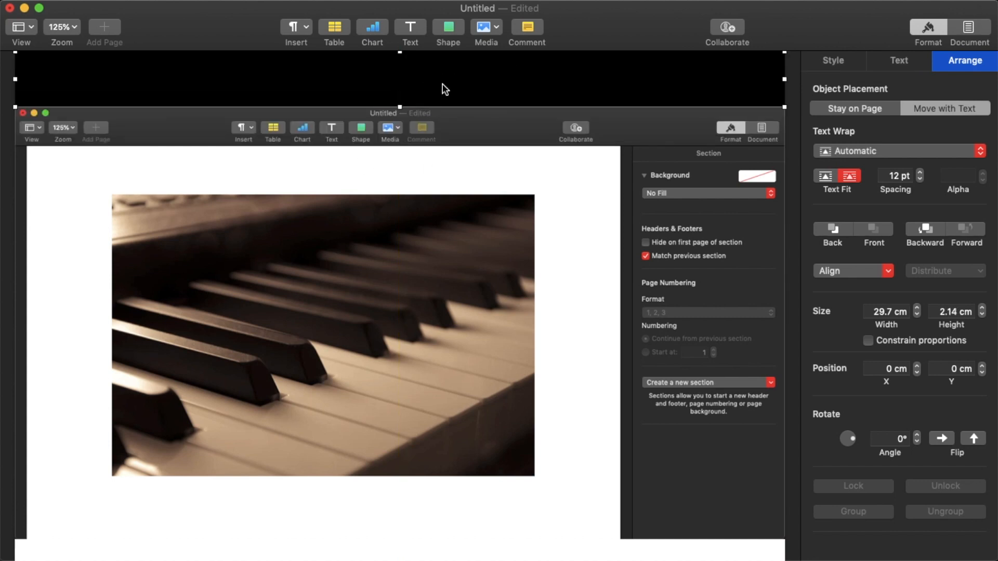
left_click(897, 150)
left_click(849, 280)
left_click(861, 109)
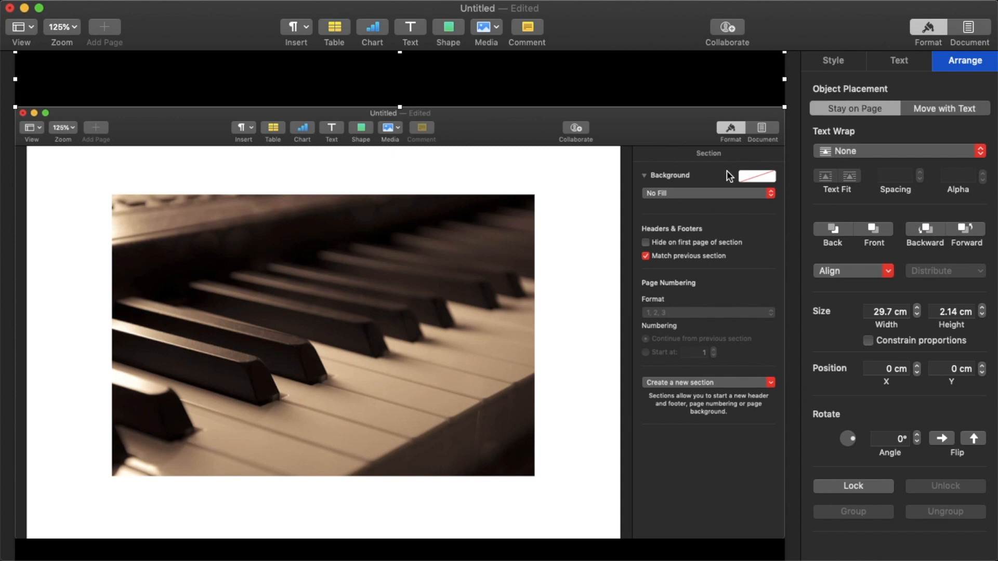
- Delete the pasted window screenshot and enlarge the piano image to the full page width, about 29.7 by 19.81 cm
left_click(728, 176)
key("Delete")
left_click(354, 279)
left_click_drag(354, 279, 247, 235)
left_click_drag(562, 437, 783, 527)
left_click_drag(637, 455, 637, 451)
left_click(786, 328)
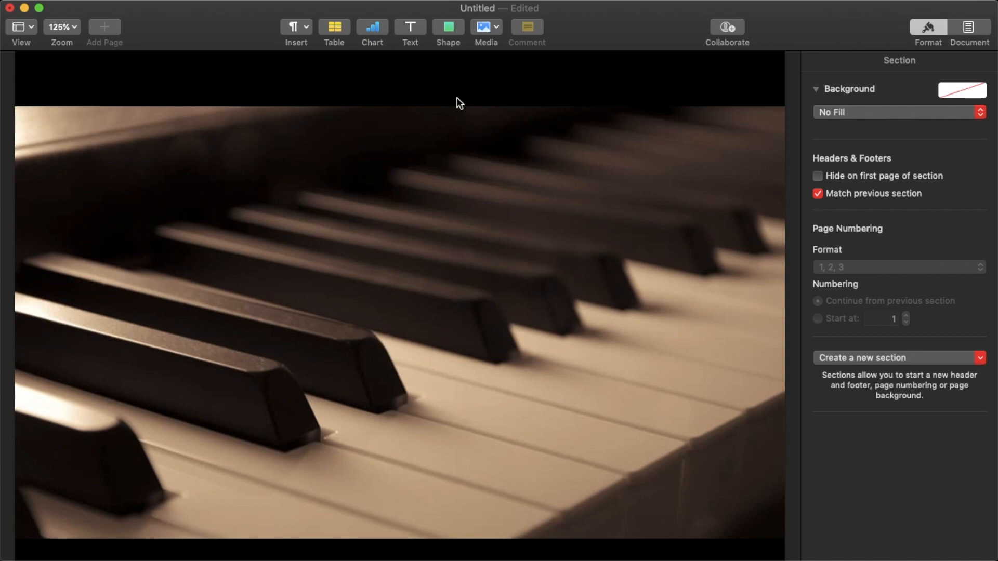
key("ctrl+Right")
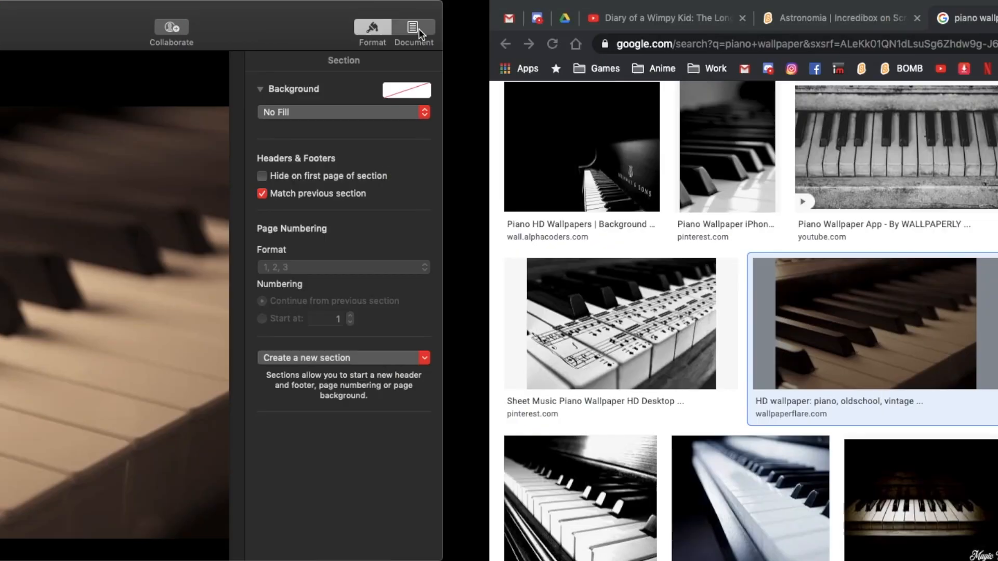
key("ctrl+Left")
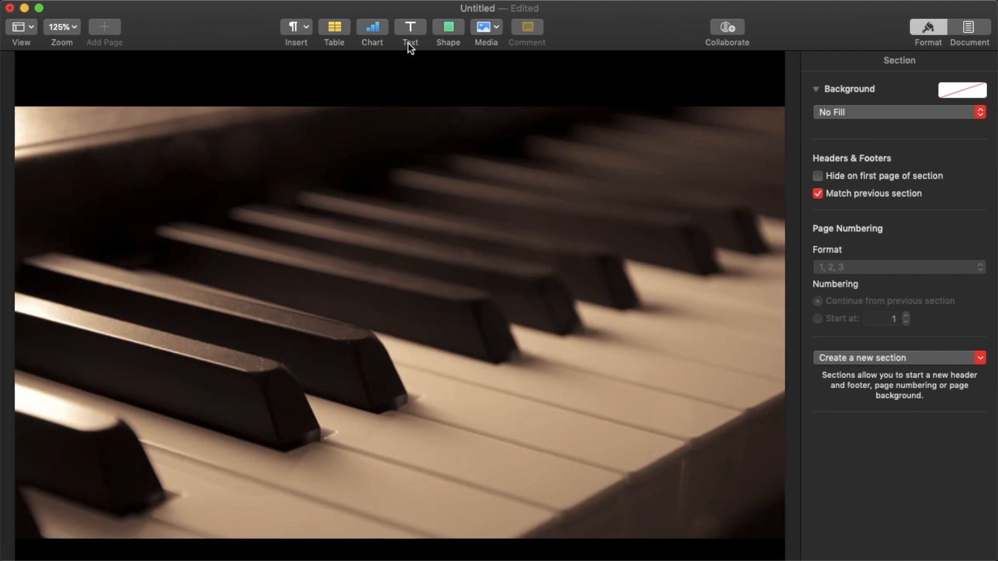
- Add a text box over the upper part of the piano image and enlarge it to about 15.8 by 7.9 cm
left_click(410, 31)
left_click_drag(408, 314, 461, 192)
left_click(541, 214)
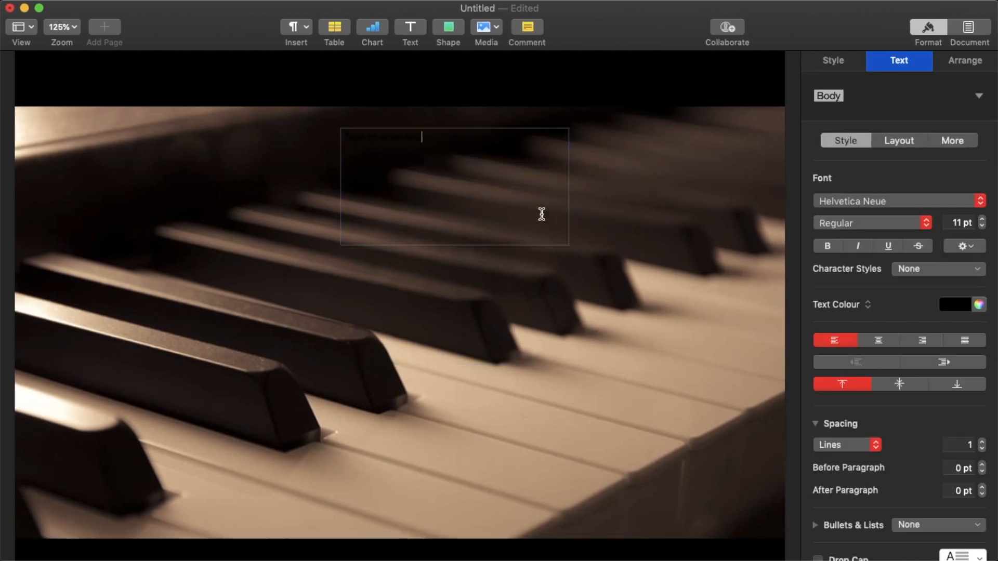
left_click(575, 241)
left_click(471, 199)
left_click_drag(558, 244, 754, 332)
left_click_drag(654, 278, 611, 279)
- Replace the text box's placeholder text with "Music To My Ears"
left_click(440, 152)
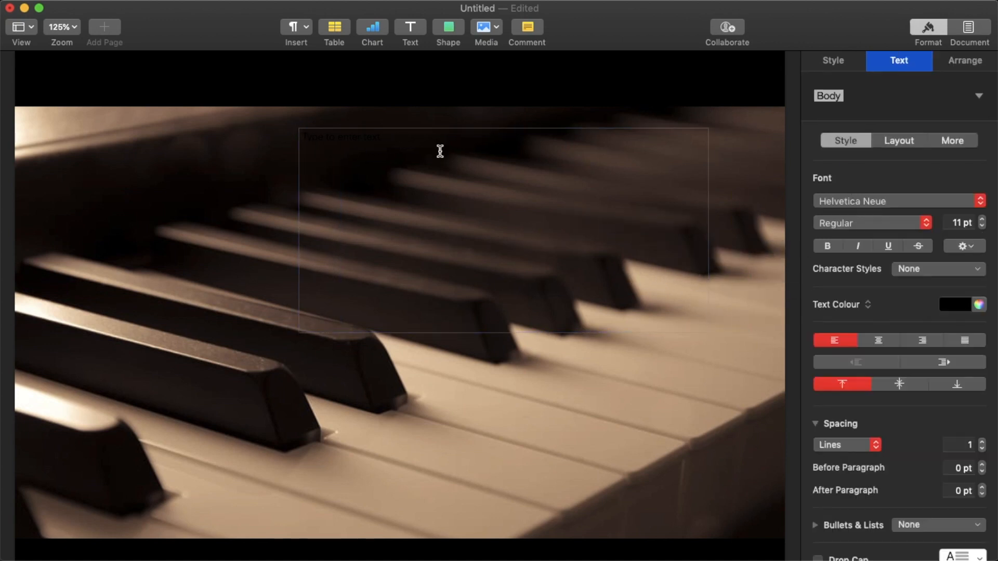
left_click_drag(306, 139, 198, 138)
type("N")
- Colour the "Music To My Ears" title red and set its font to Cafeteria Bold
left_click_drag(402, 146, 212, 142)
left_click(955, 306)
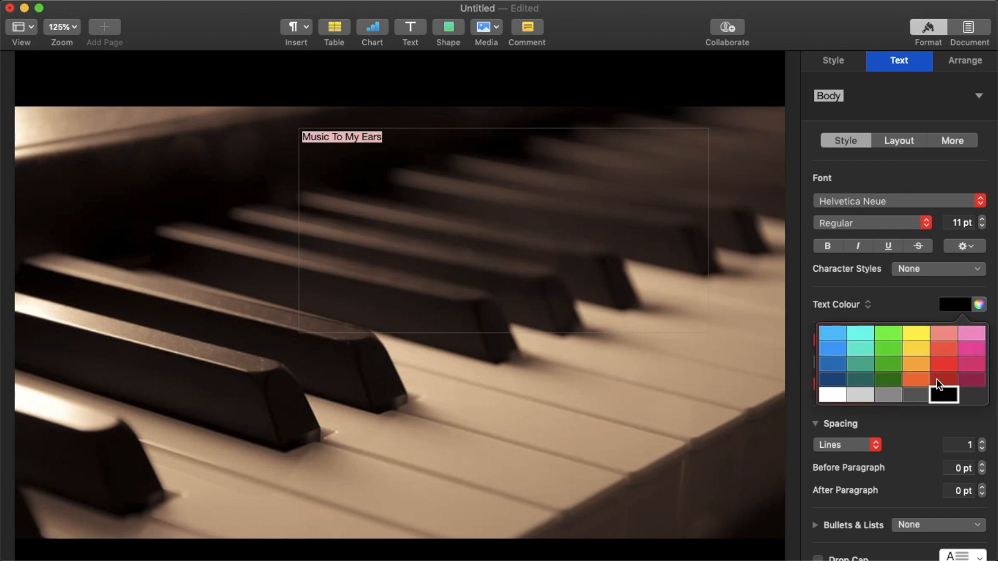
left_click(947, 358)
left_click(872, 199)
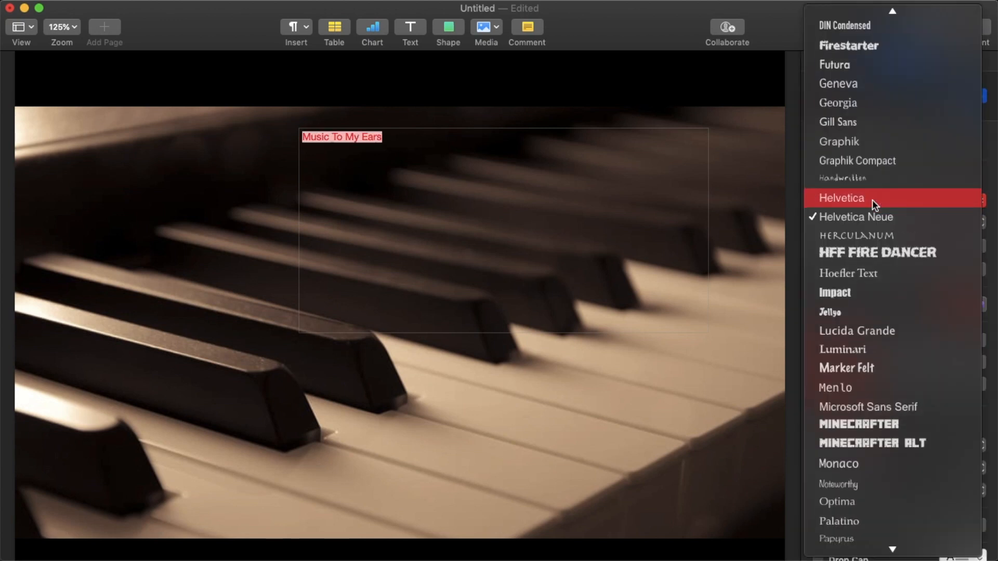
left_click(895, 16)
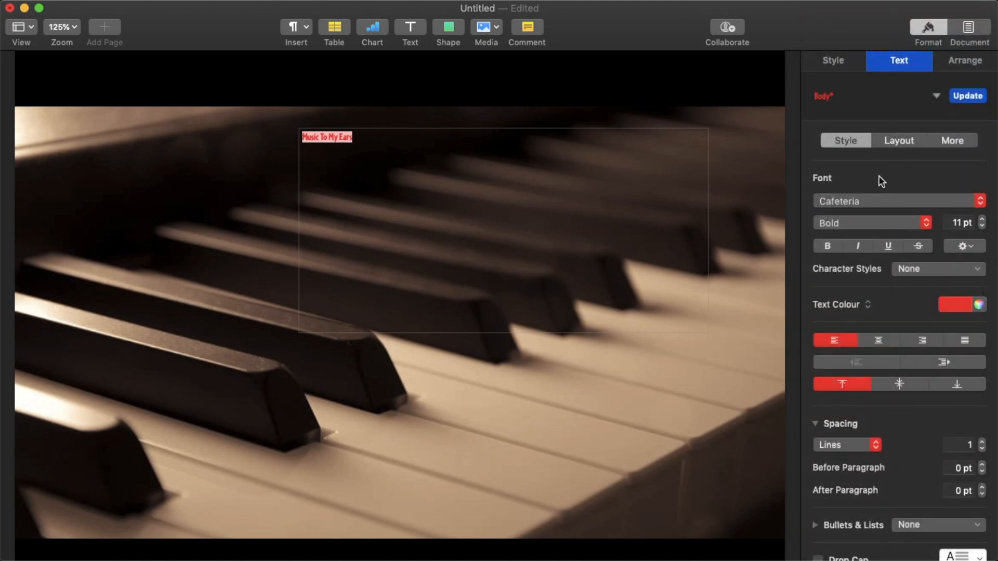
- Increase the title's font size to 113 pt and centre the text horizontally and vertically in its box
left_click(982, 219)
left_click(982, 219)
left_click(982, 219)
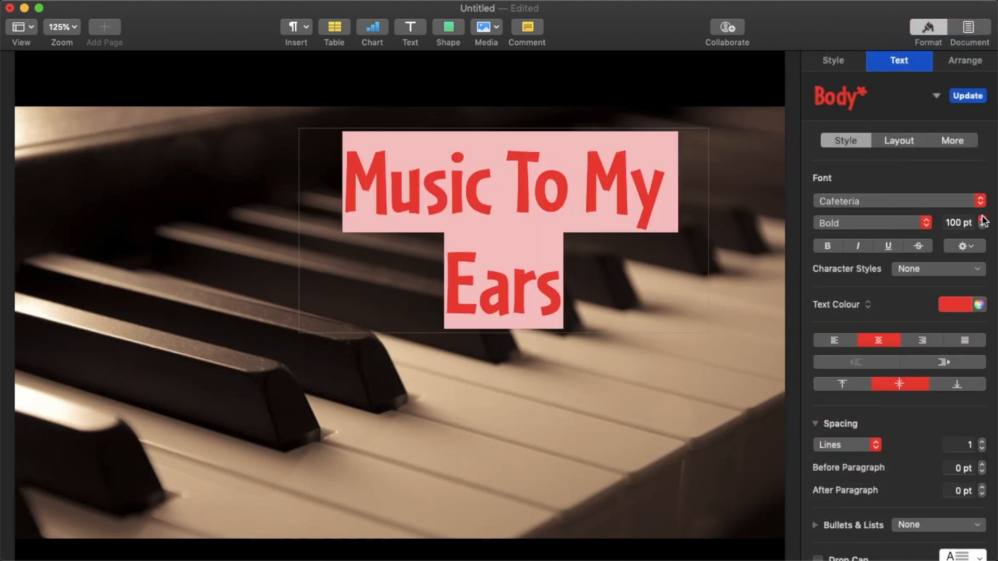
left_click(981, 219)
left_click(982, 219)
left_click(982, 219)
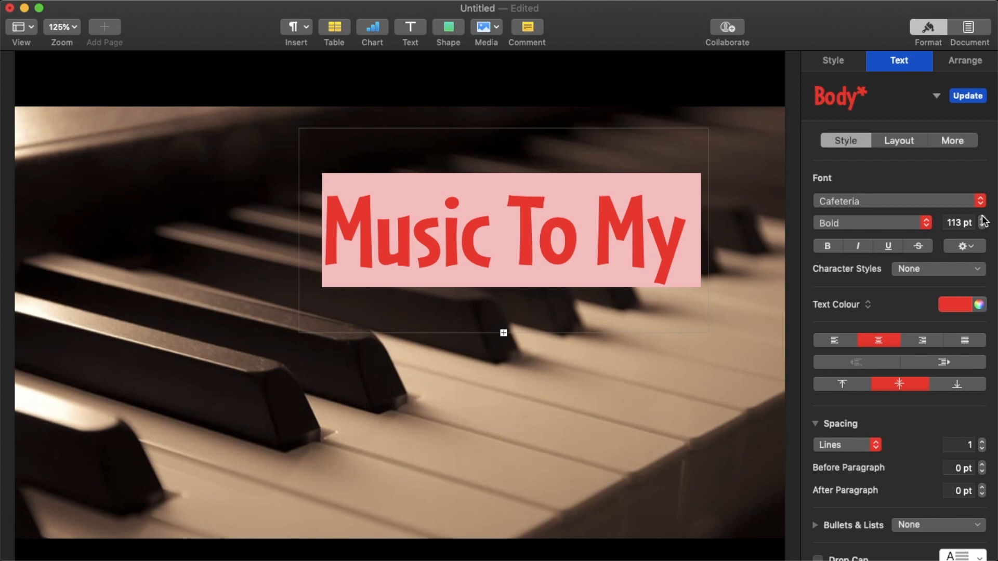
left_click(963, 246)
left_click(671, 331)
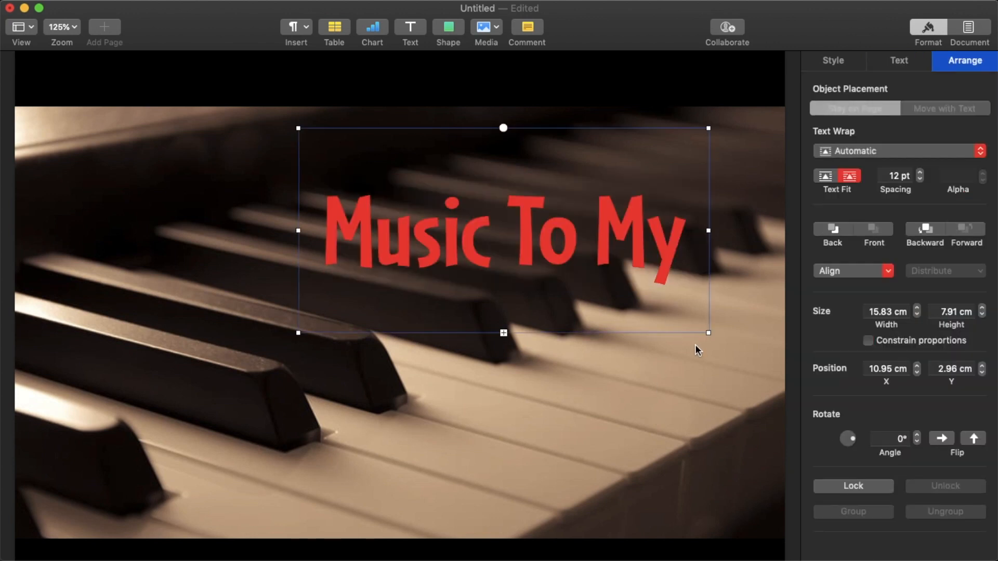
- Enlarge the title's text box to about 26.15 by 10.93 cm so it fits one line, and give the letters a white outline
left_click(709, 329)
left_click(682, 305)
left_click_drag(708, 335, 763, 412)
left_click_drag(670, 241, 419, 210)
left_click_drag(525, 238, 737, 236)
triple_click(571, 234)
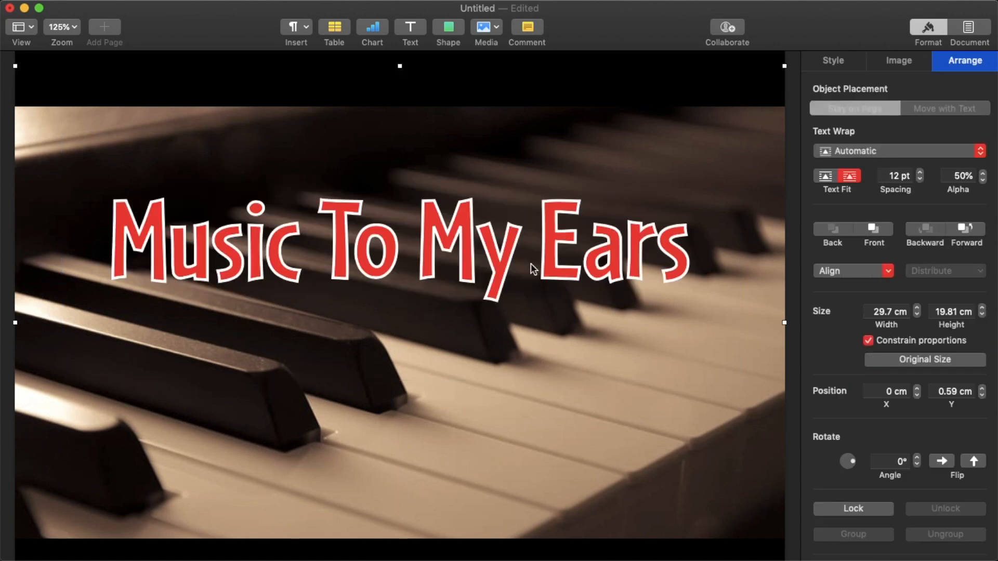
- Shorten the title box to a 7.04 cm height, move it to about X 0.76 cm and Y 2 cm, and rotate it slightly
left_click(507, 263)
left_click_drag(506, 263, 458, 250)
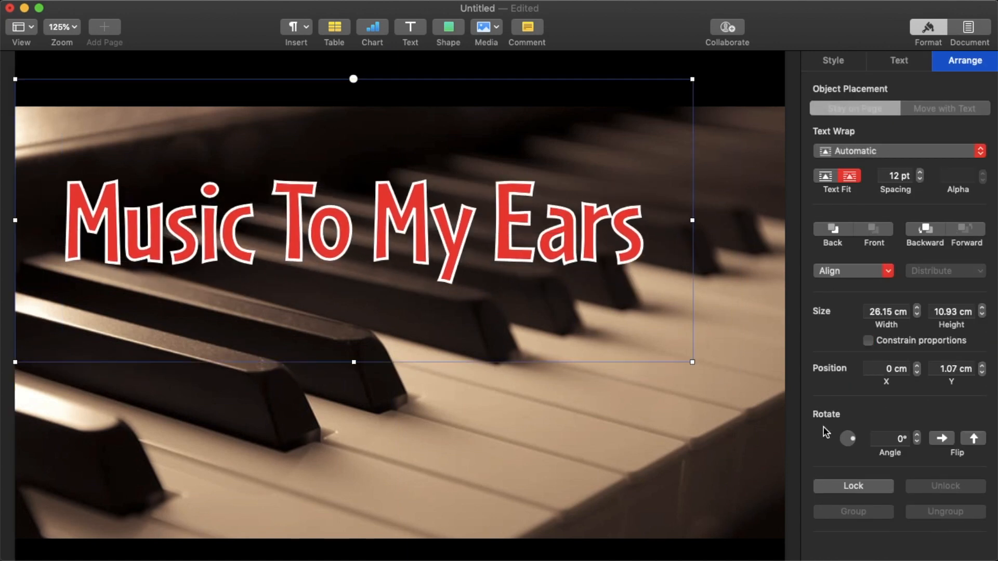
left_click_drag(347, 363, 373, 263)
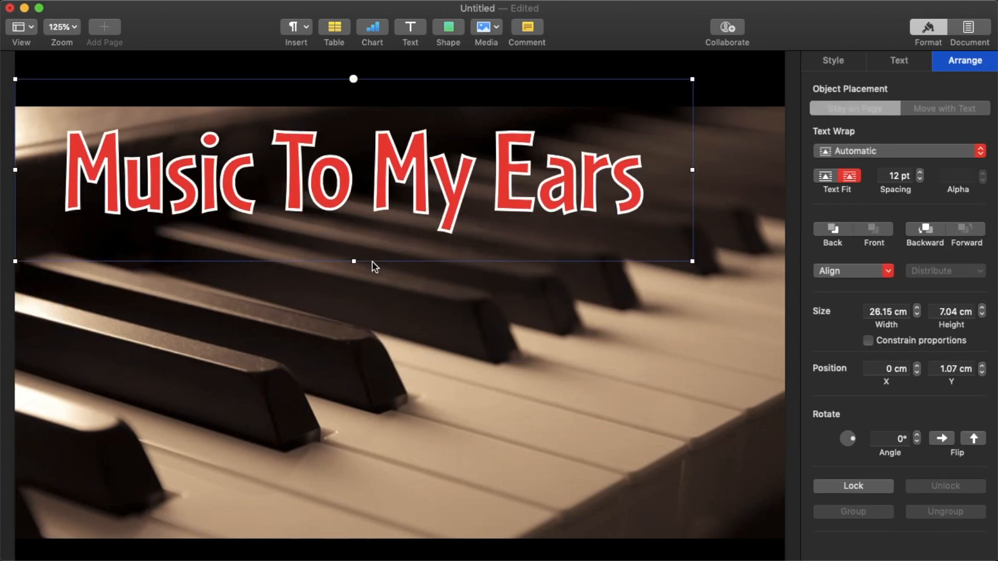
left_click_drag(337, 205, 358, 228)
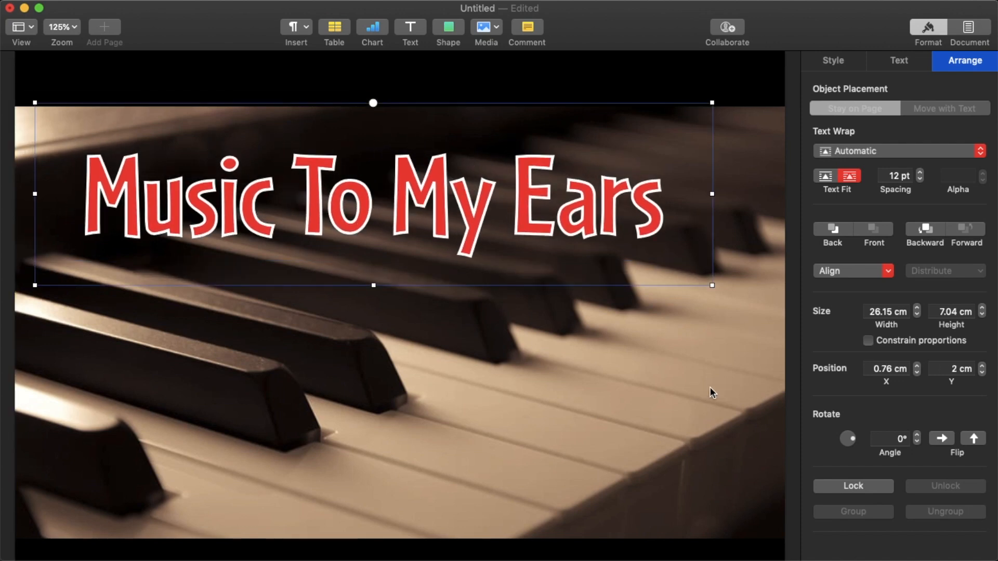
left_click_drag(851, 441, 856, 446)
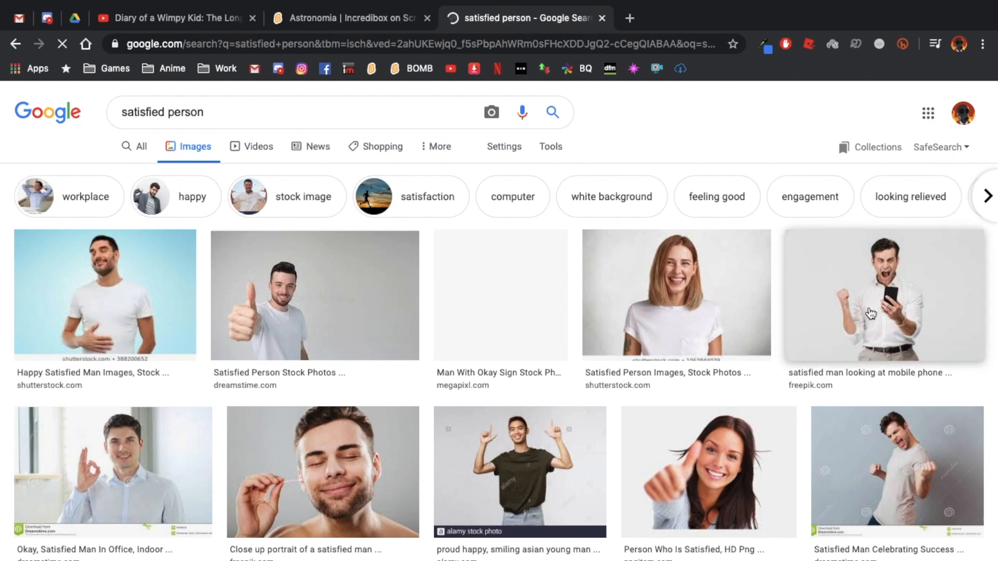
- Copy the close-up of the satisfied man cleaning his ear from the image results and paste it into the Pages thumbnail
scroll(475, 394, "down", 3)
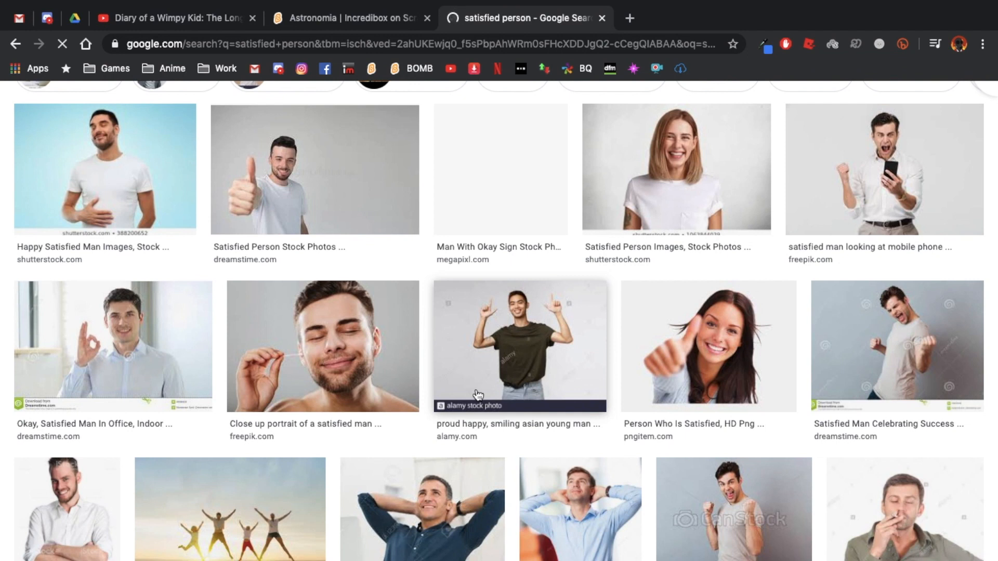
left_click(70, 400)
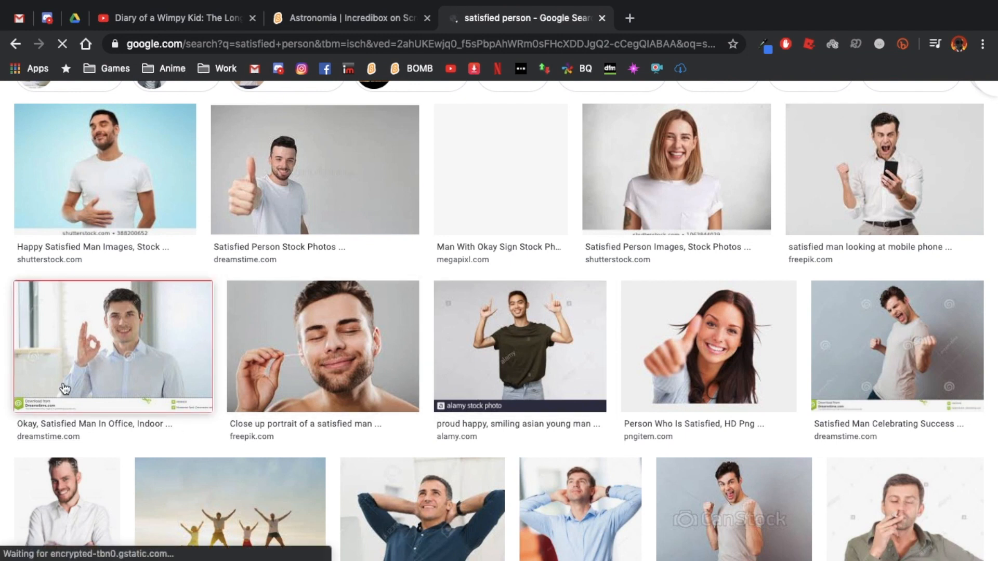
left_click(488, 438)
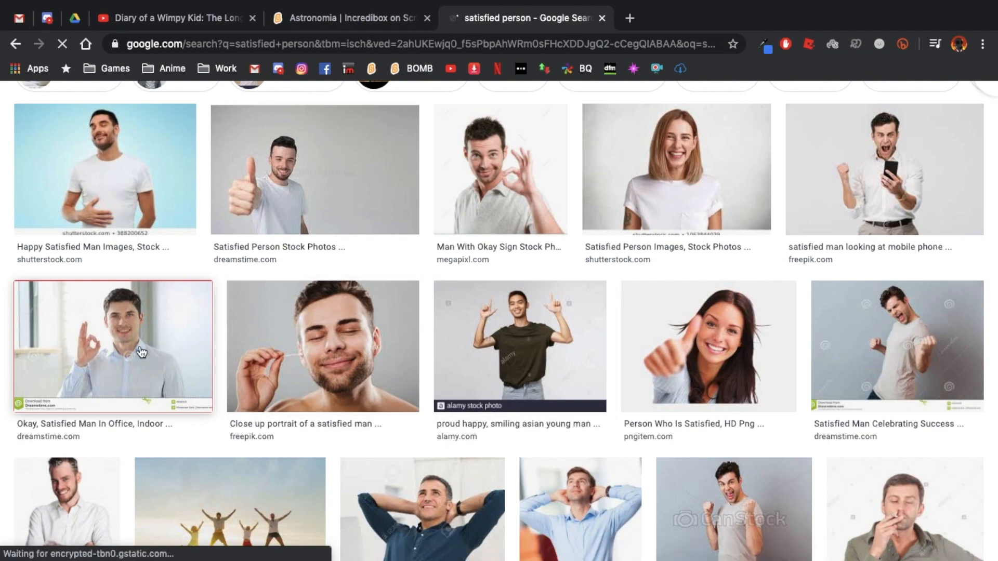
scroll(142, 352, "down", 5)
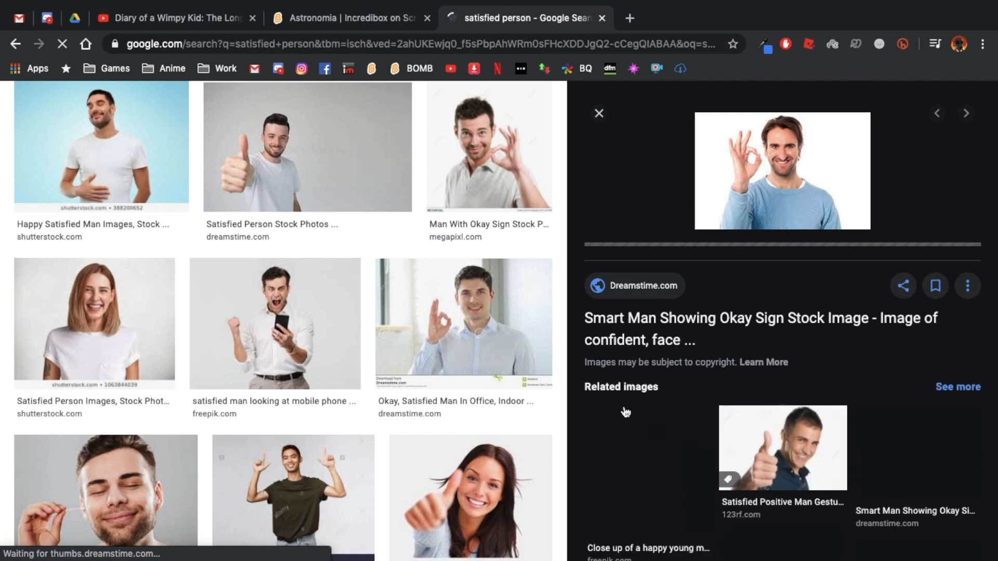
scroll(525, 357, "down", 2)
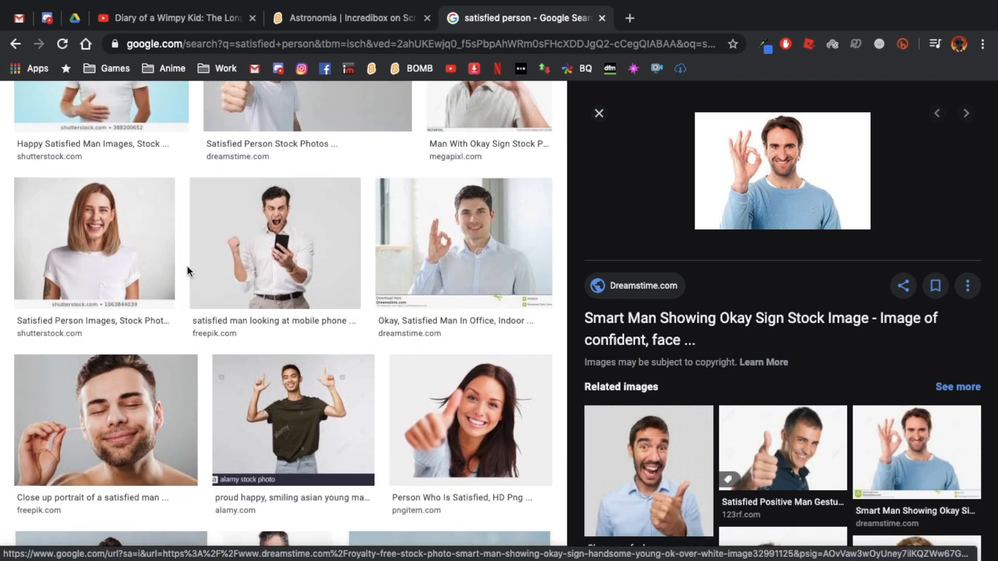
left_click(130, 406)
right_click(640, 312)
left_click(687, 460)
key("ctrl+Left")
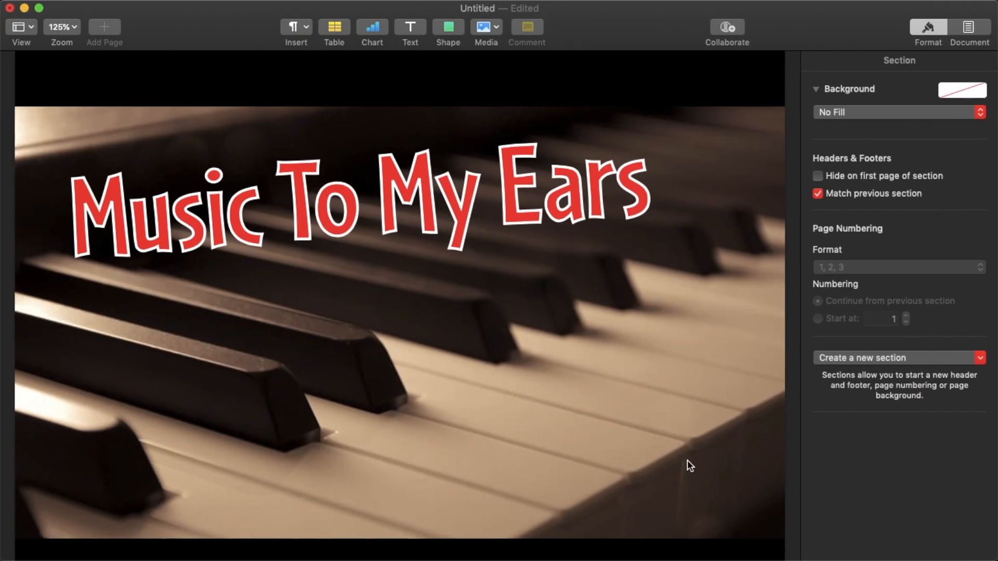
key("super+v")
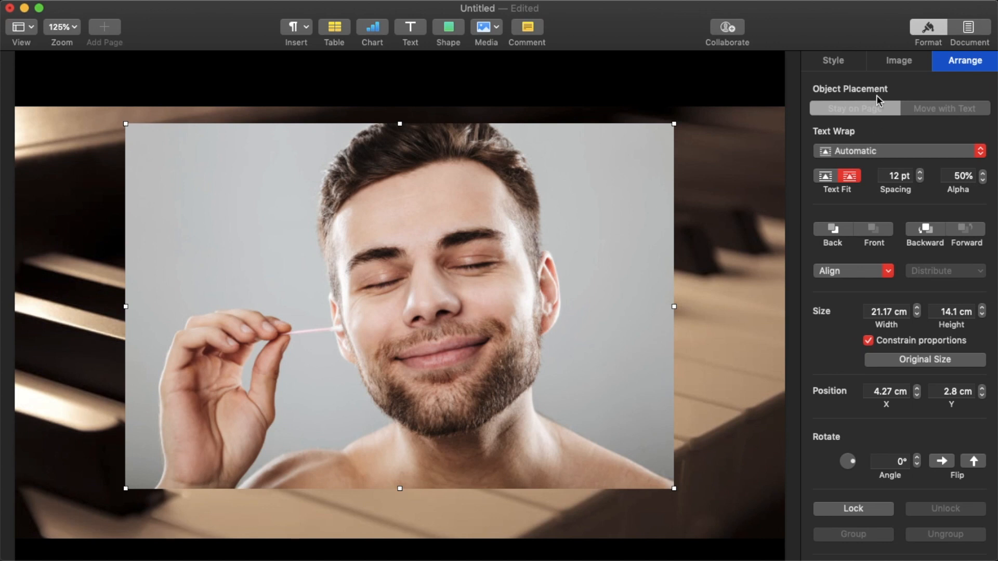
- Make the grey background around the man transparent with Instant Alpha, including the areas beside his shoulders and arm
left_click(904, 61)
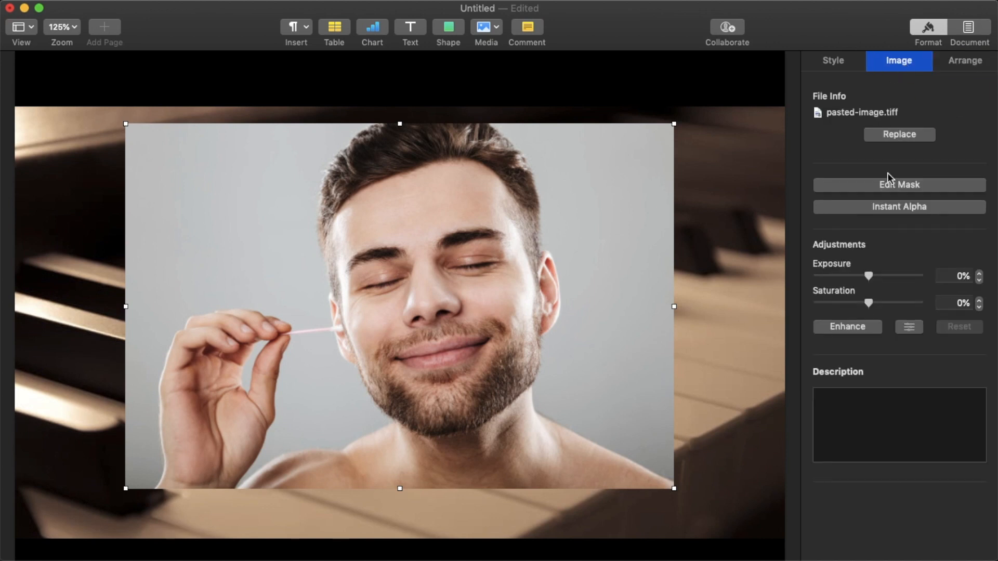
left_click(888, 208)
mouse_move(664, 212)
left_mouse_down()
mouse_move(675, 239)
mouse_move(671, 222)
left_mouse_up()
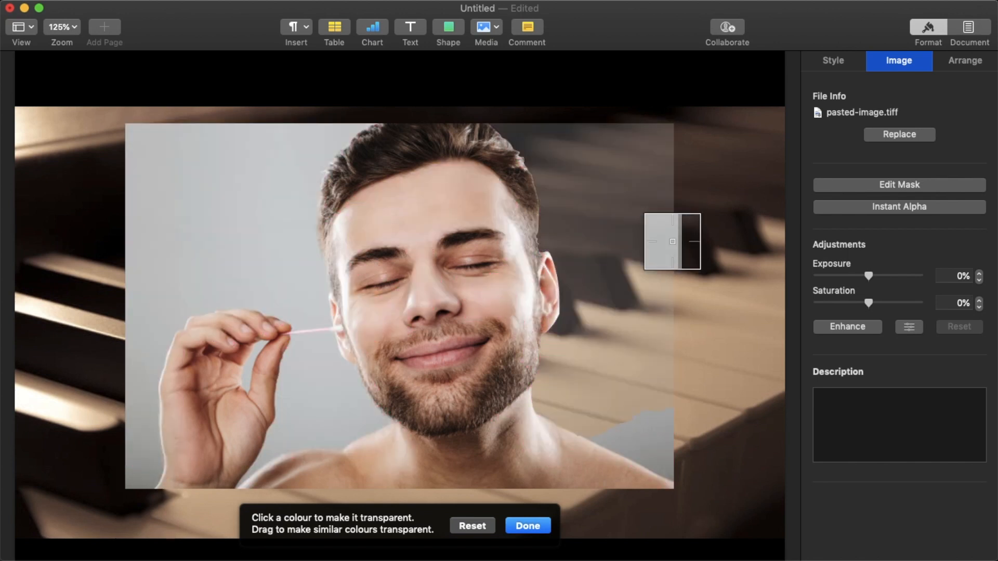
left_click_drag(657, 454, 660, 451)
left_click_drag(286, 374, 296, 393)
left_click_drag(150, 482, 153, 520)
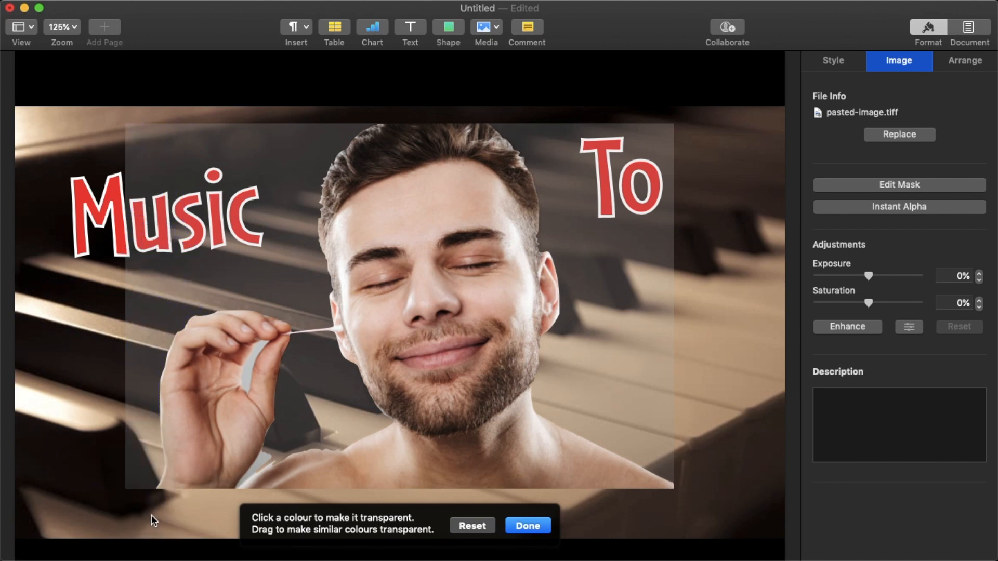
- Erase the man's hand and the cotton swab with Instant Alpha, leaving only his head and shoulders
mouse_move(170, 374)
left_mouse_down()
mouse_move(172, 400)
mouse_move(170, 374)
left_mouse_up()
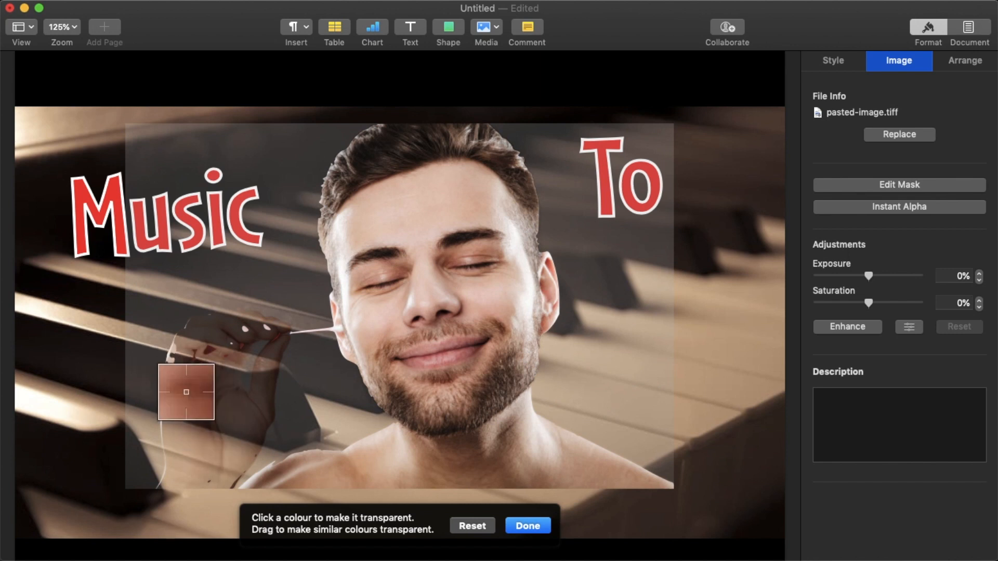
mouse_move(163, 401)
left_mouse_down()
mouse_move(168, 426)
mouse_move(164, 415)
left_mouse_up()
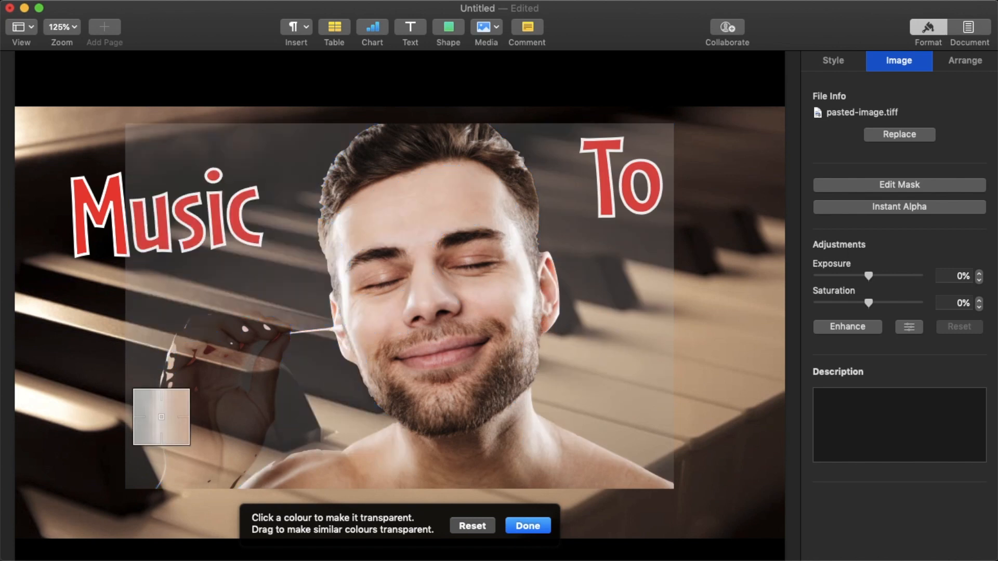
left_click_drag(182, 371, 181, 379)
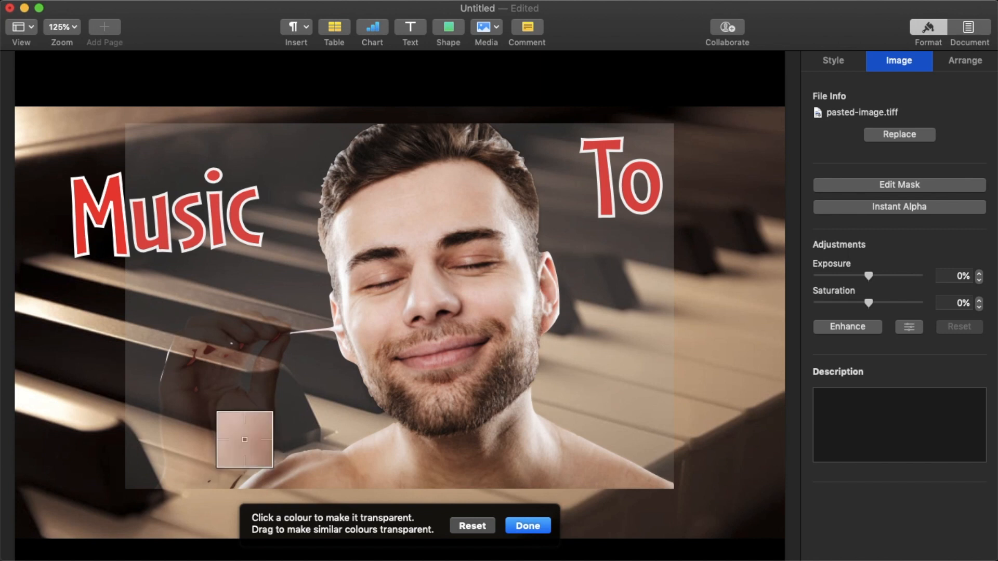
left_click_drag(209, 483, 210, 499)
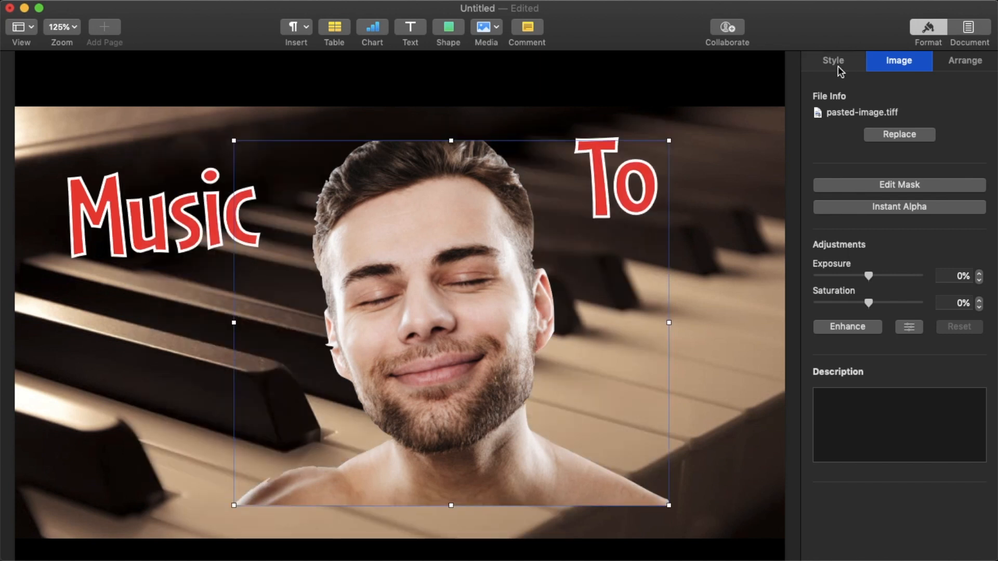
- Give the man's cutout a 5 pt white line border and move it to the right side of the page
left_click(837, 66)
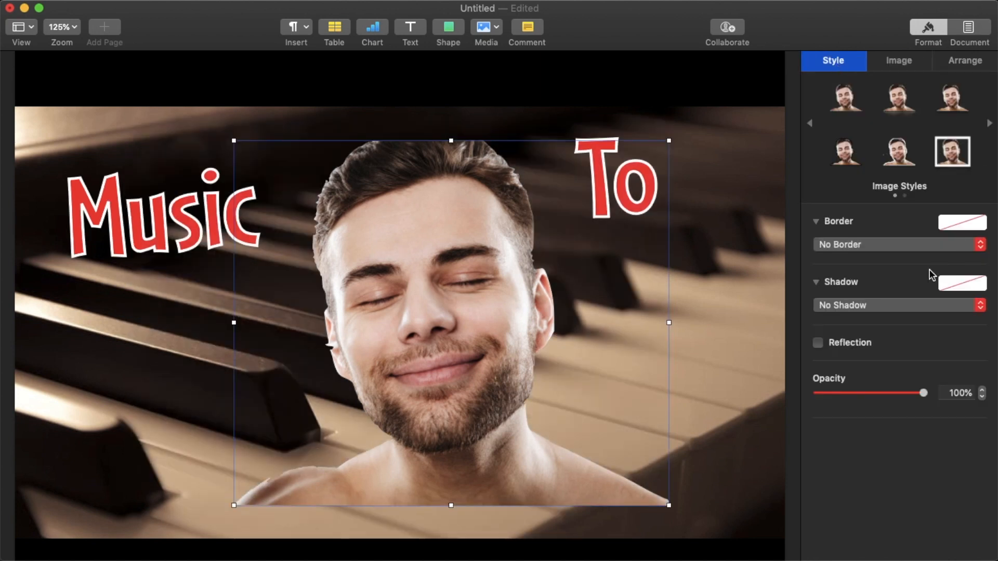
left_click(869, 248)
left_click(871, 256)
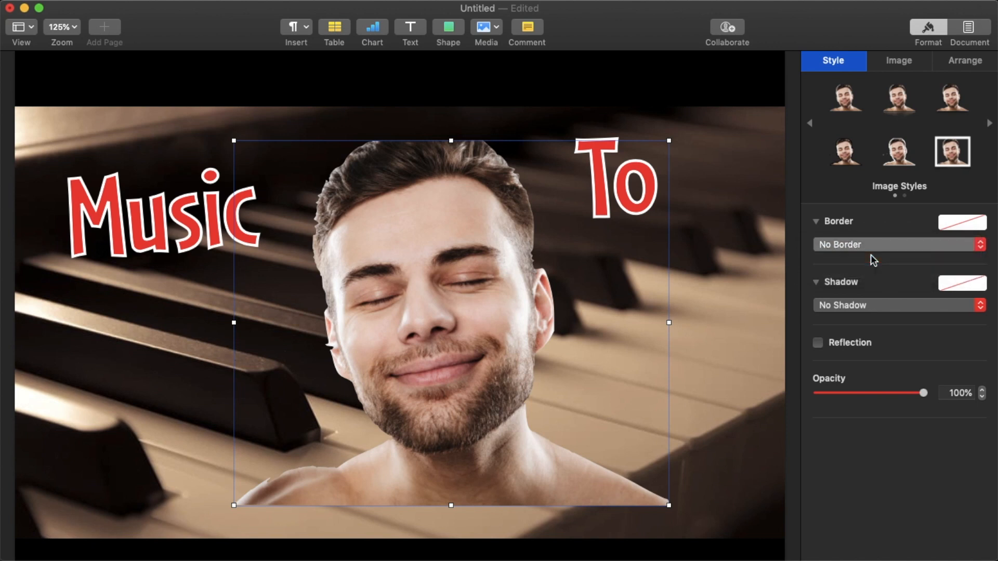
left_click(882, 269)
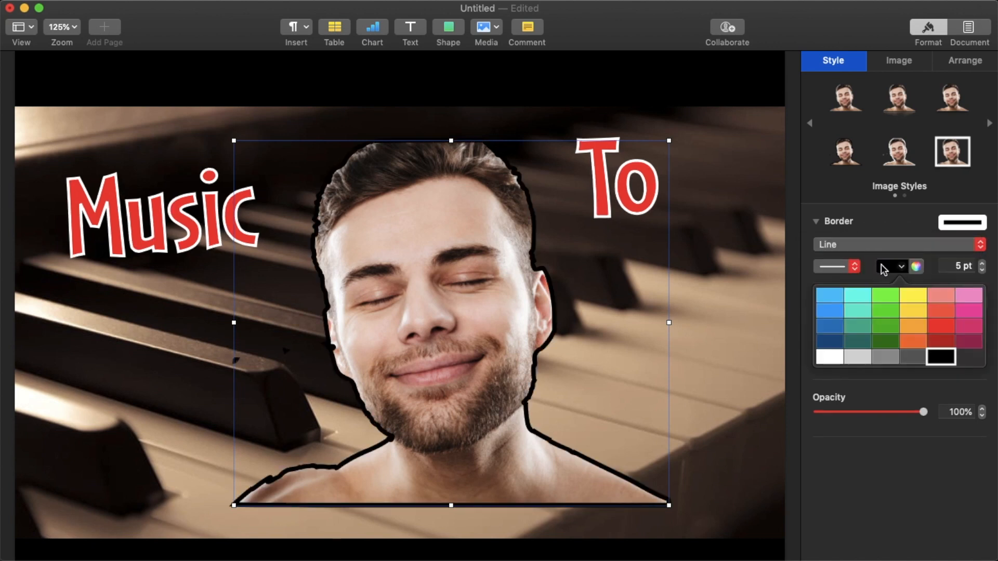
left_click(828, 358)
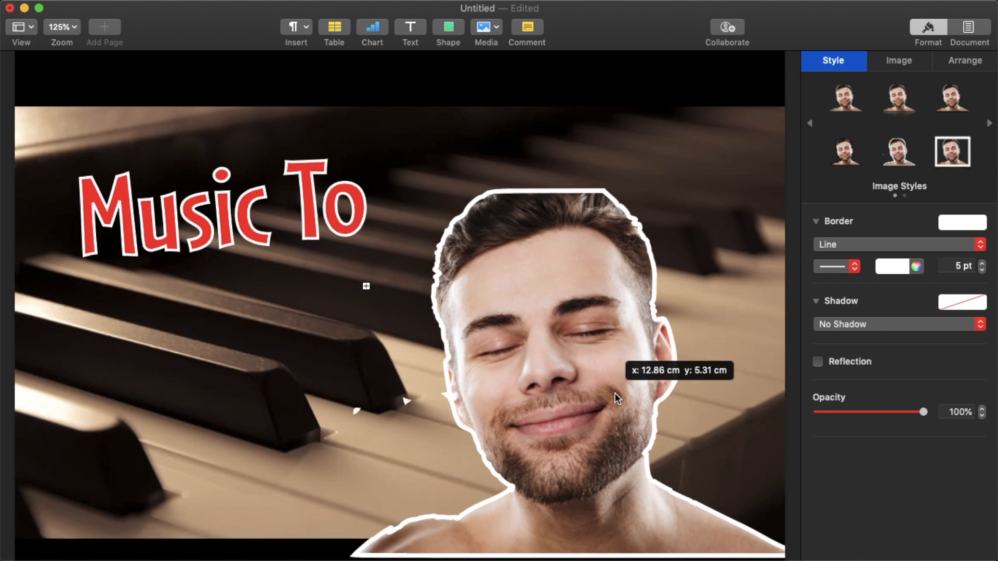
left_click_drag(616, 393, 575, 333)
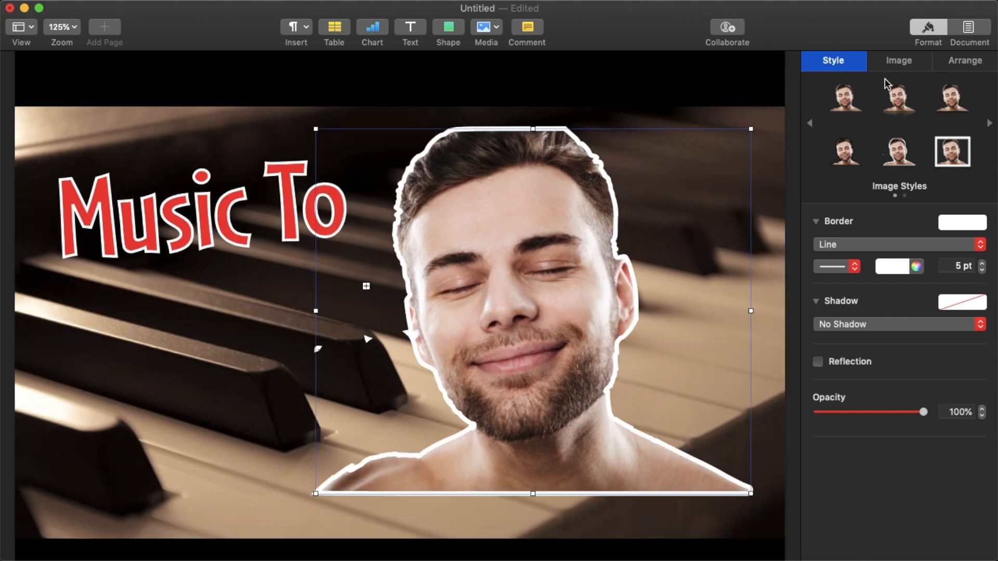
- Erase the leftover specks beside the man's face with Instant Alpha and set the image's text wrap to None
left_click(892, 63)
left_click(883, 204)
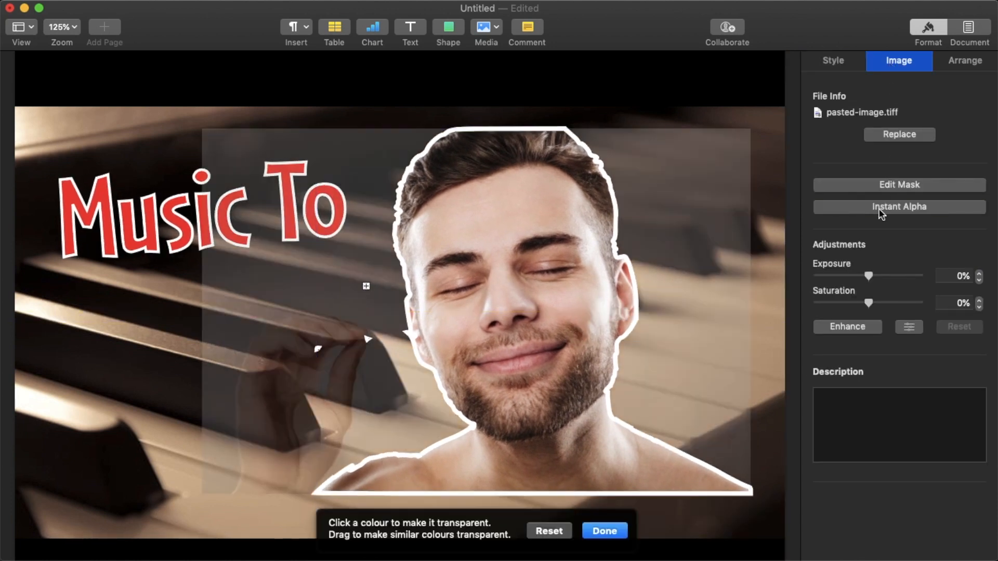
left_click_drag(368, 340, 321, 338)
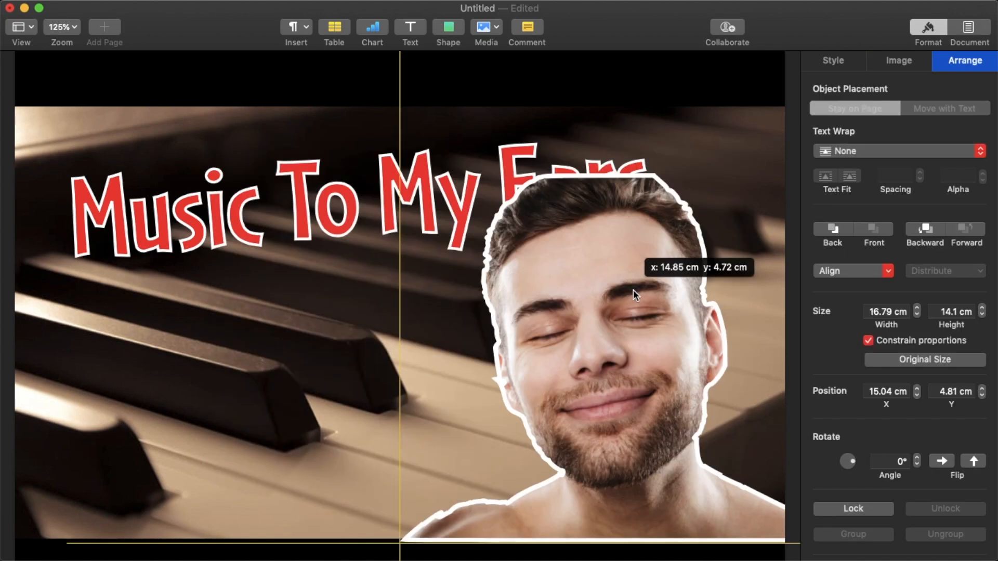
- Place the man at the page's lower right and resize the title box to 16.66 by 14.89 cm for two text lines
left_click_drag(633, 290, 628, 289)
left_click_drag(344, 195, 341, 189)
left_click_drag(696, 172, 442, 207)
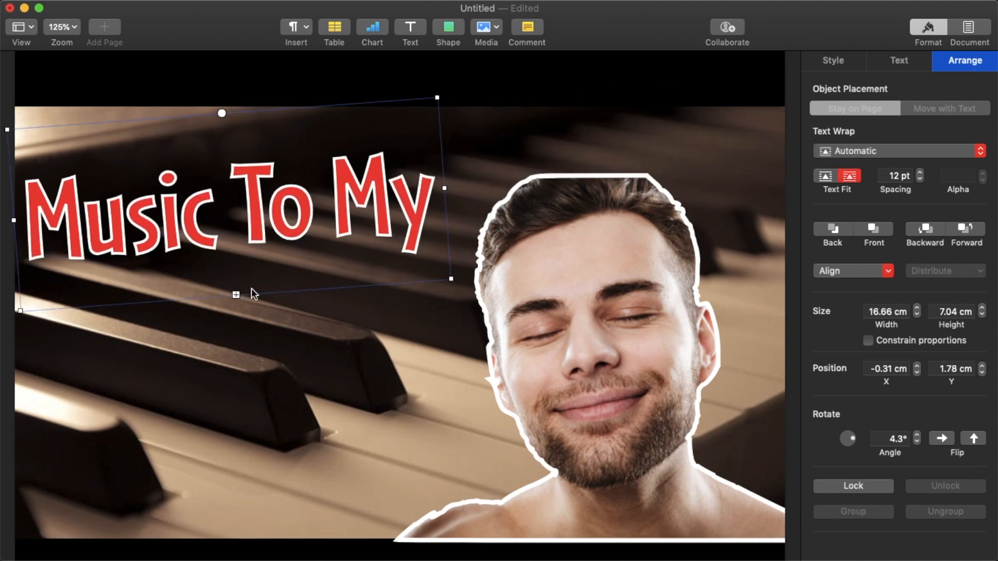
left_click_drag(235, 297, 278, 497)
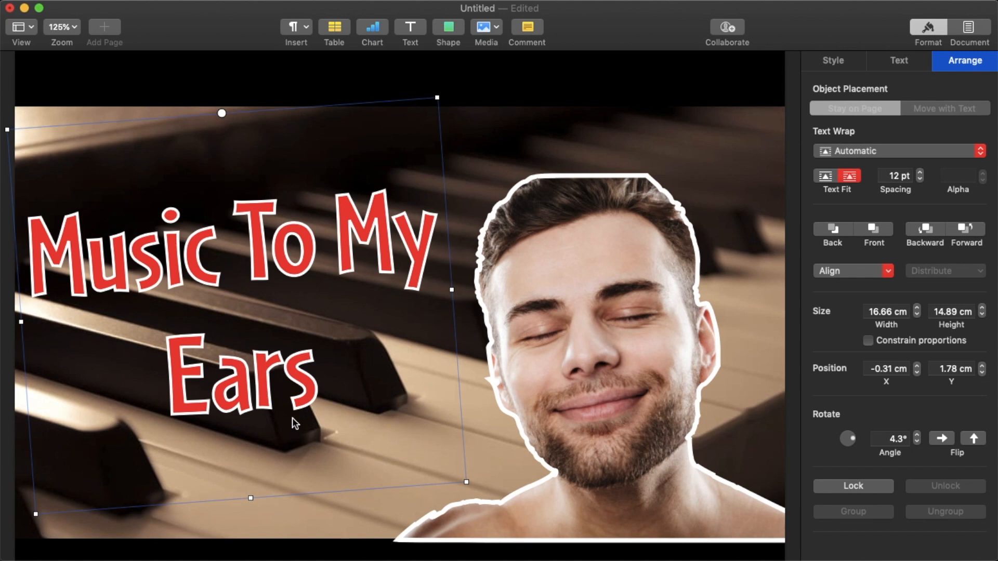
- Shift the two-line title slightly right and move the man's cutout to X 15.44 cm and Y 4.81 cm
left_click_drag(303, 399, 315, 397)
left_click_drag(563, 349, 582, 349)
left_click(358, 254)
left_click_drag(357, 253, 364, 251)
- Set the white border around the man's cutout to 4 pt
left_click(594, 276)
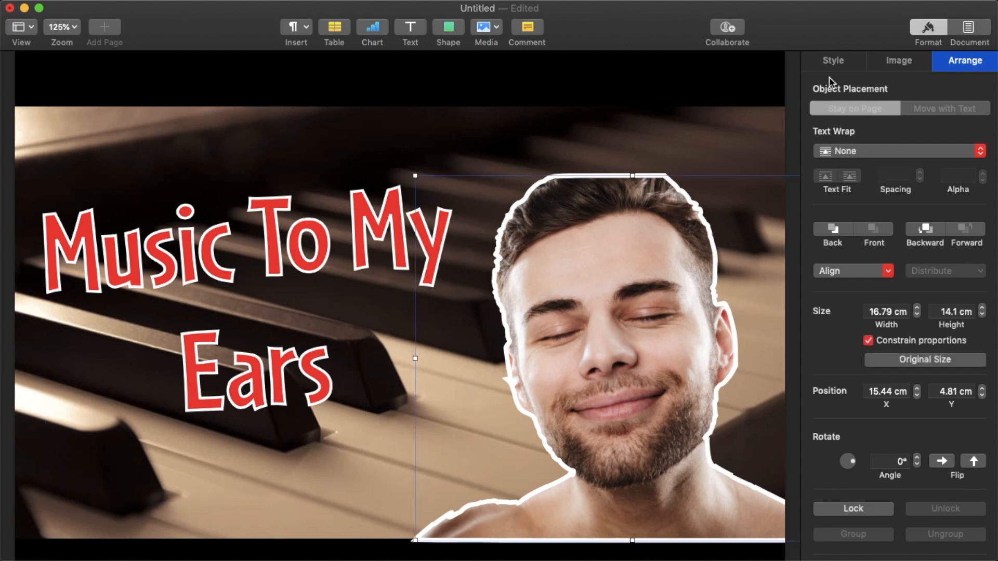
left_click(835, 61)
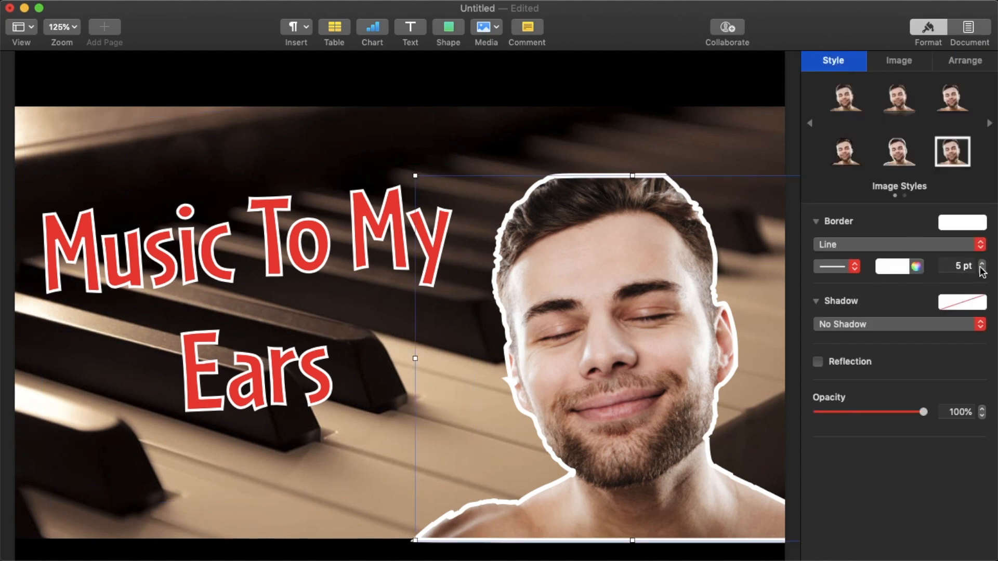
left_click(982, 269)
left_click(982, 269)
left_click(981, 262)
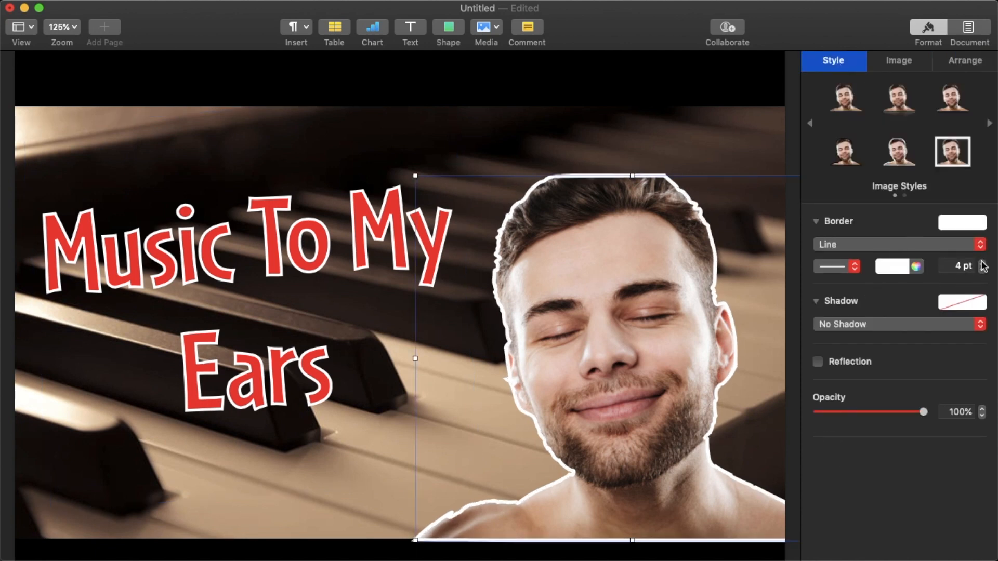
- Add a drop shadow to the man's cutout with a 9 pt offset, 76% opacity and an angle of about 330°
left_click(859, 329)
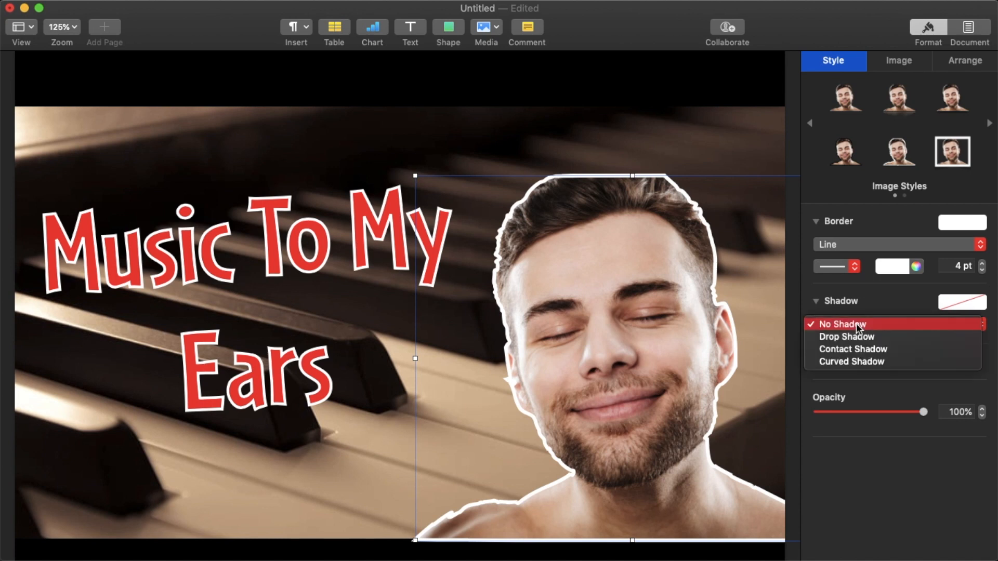
left_click(859, 336)
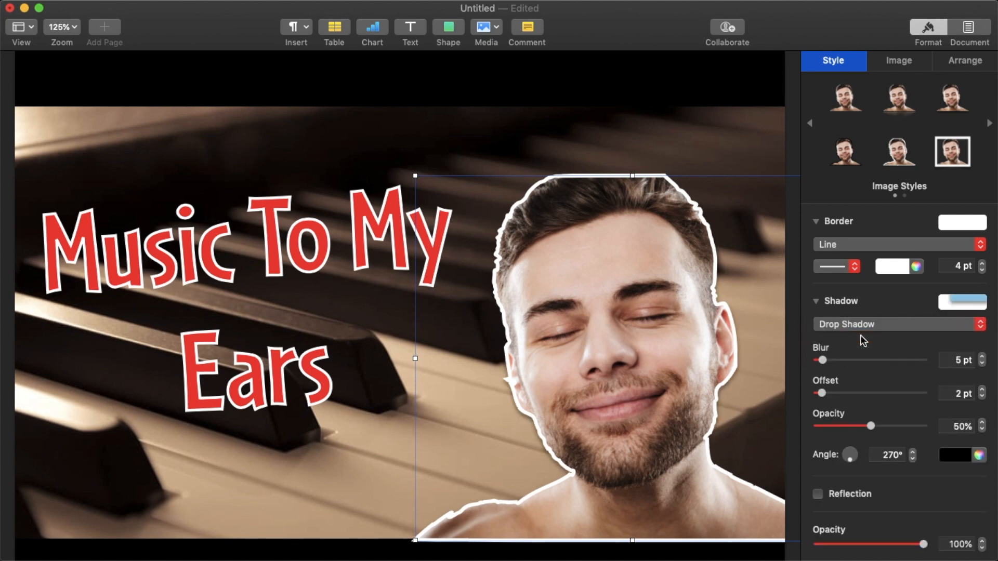
left_click_drag(849, 459, 872, 463)
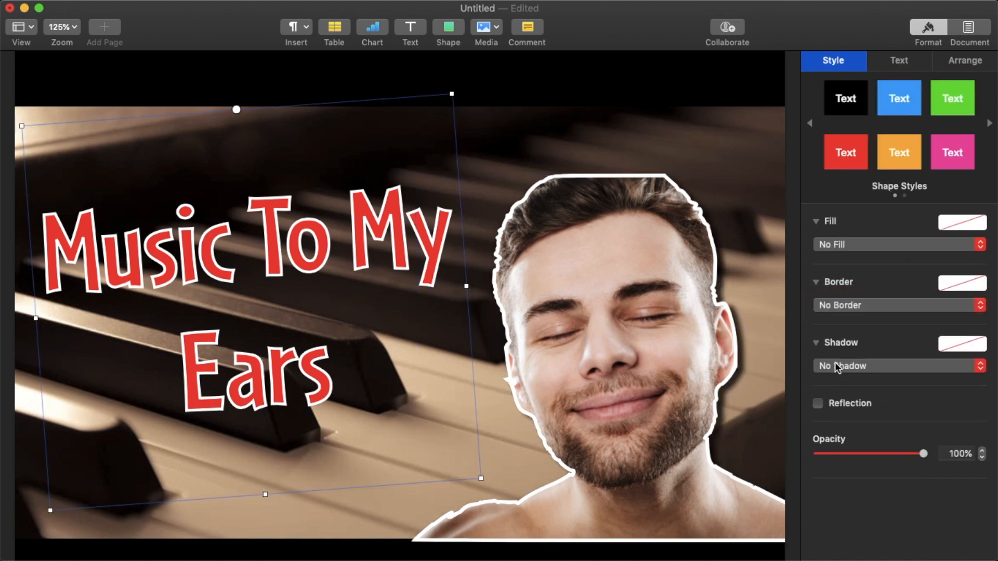
- Add a drop shadow to the title and set its angle to 231.9°
left_click(835, 369)
left_click(837, 377)
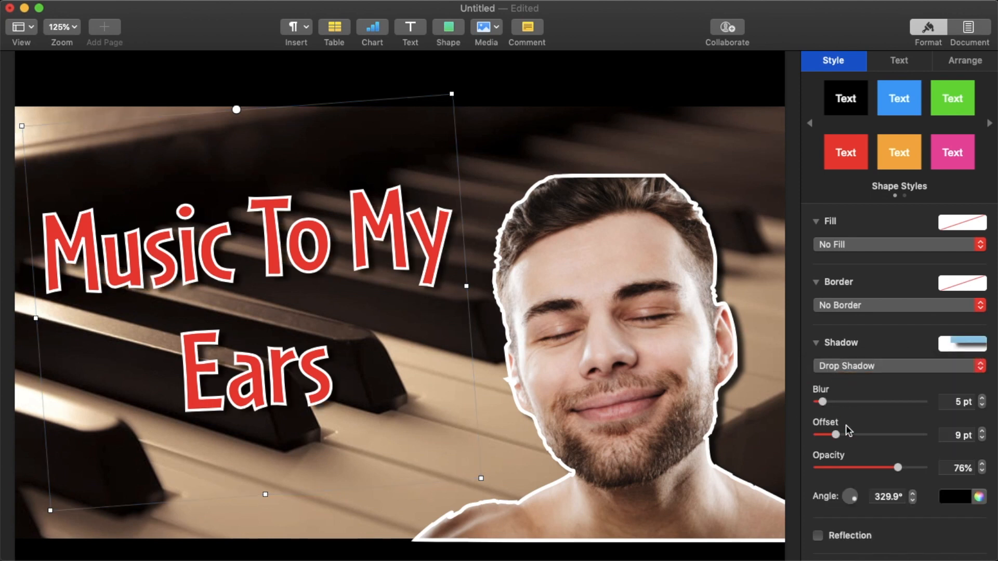
left_click_drag(852, 496, 825, 525)
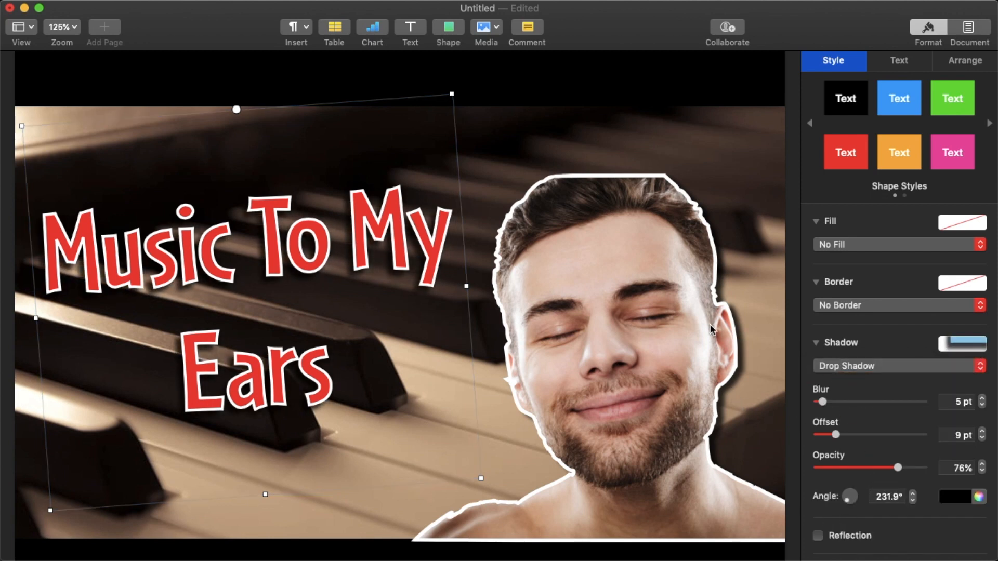
left_click(725, 217)
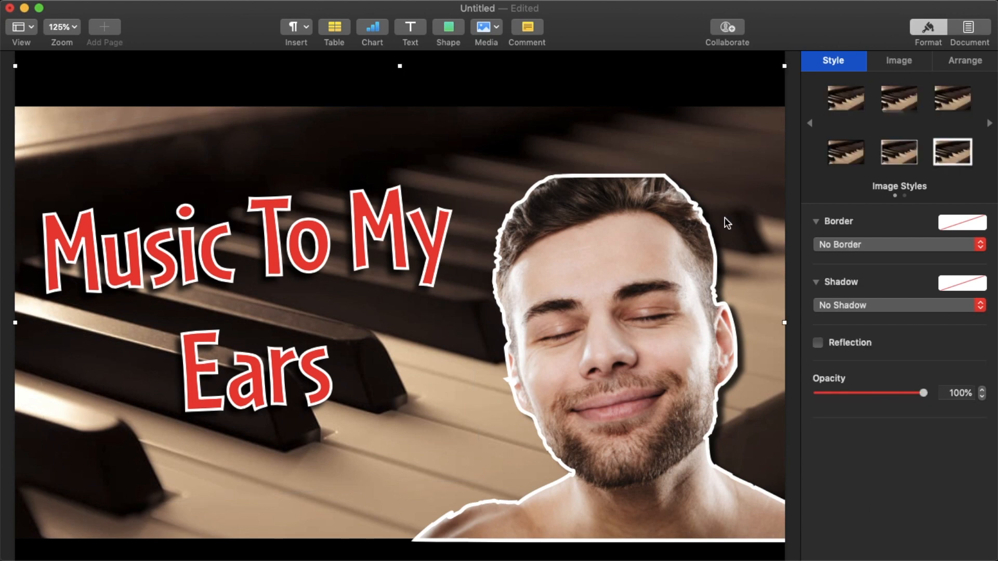
- Lower the title shadow's opacity to 67% and reduce its blur
left_click(435, 261)
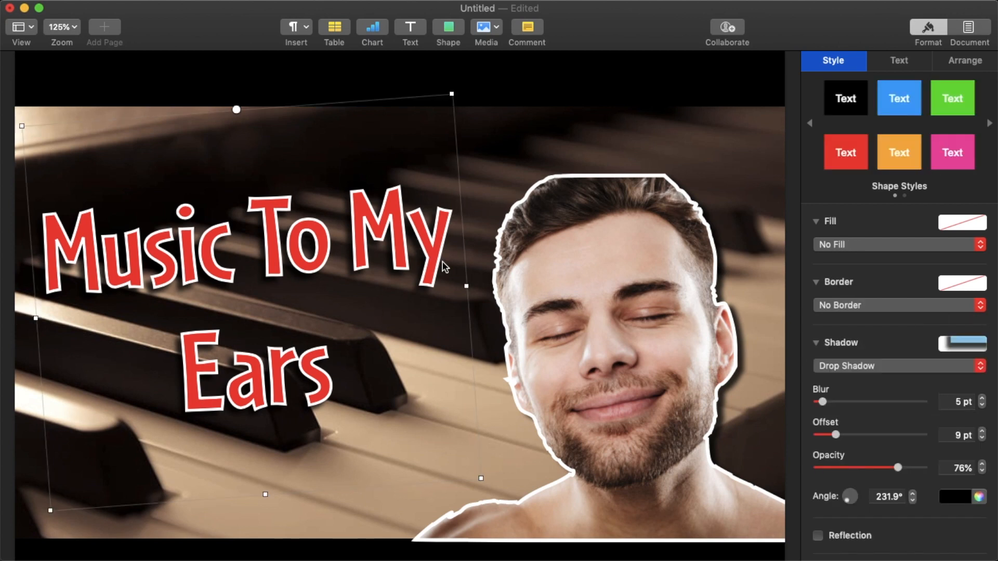
mouse_move(897, 468)
left_mouse_down()
mouse_move(943, 465)
mouse_move(867, 471)
mouse_move(889, 471)
left_mouse_up()
left_click_drag(824, 403, 821, 404)
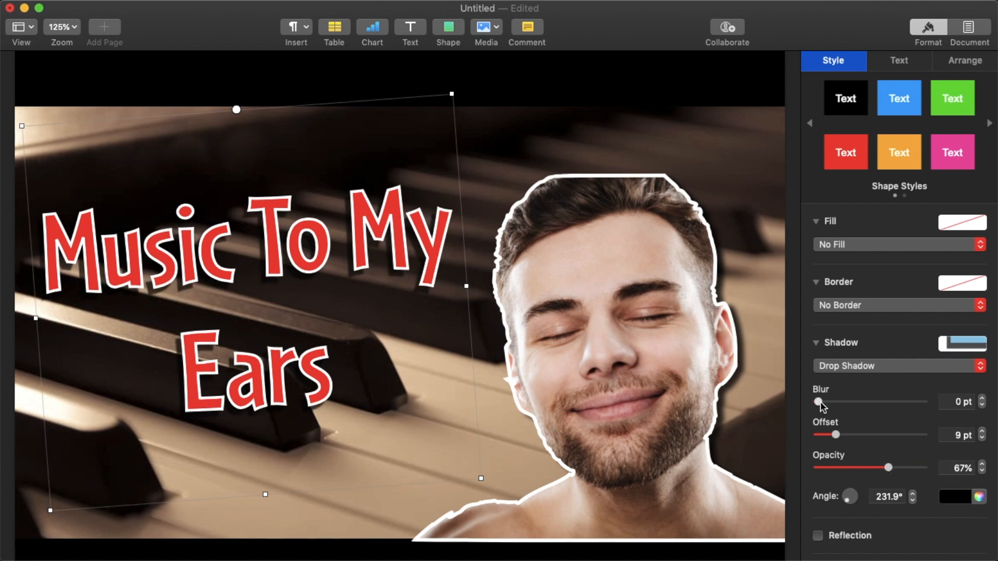
left_click_drag(821, 400, 824, 401)
- Find the beamed Music Note shape by searching the shape library for "music" and place it beside the word Ears in the title
left_click(690, 373)
left_click(448, 27)
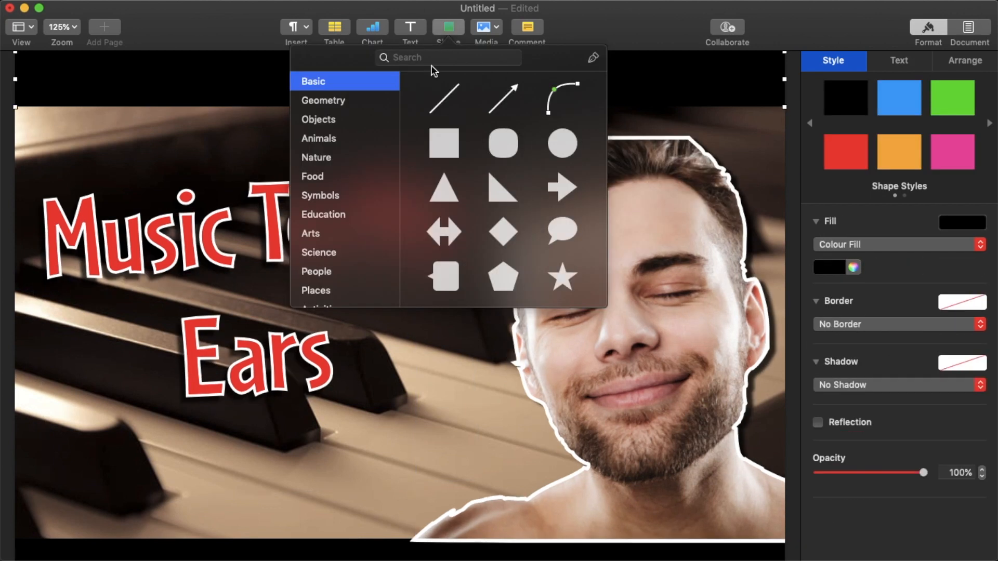
left_click(437, 56)
type("music")
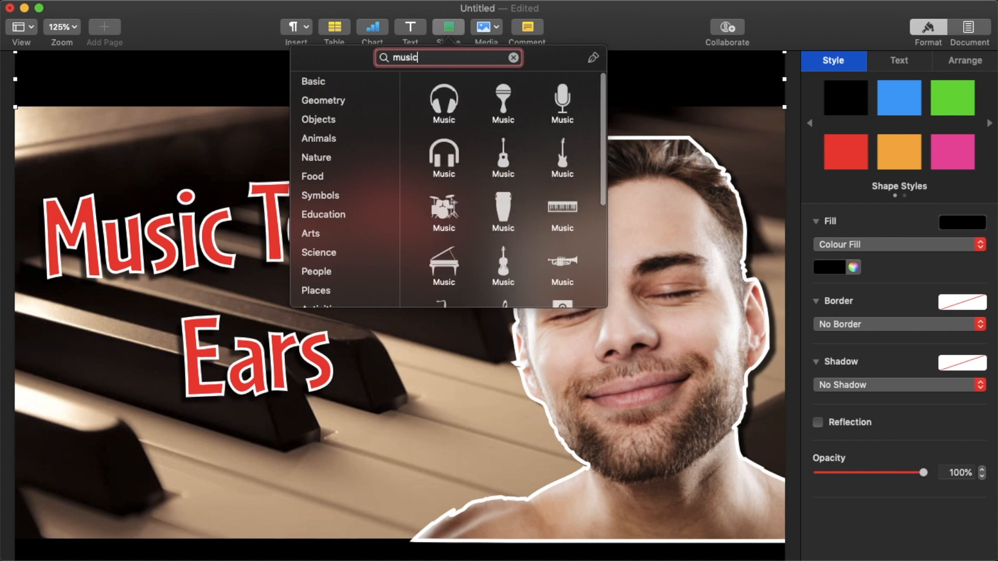
scroll(573, 150, "down", 5)
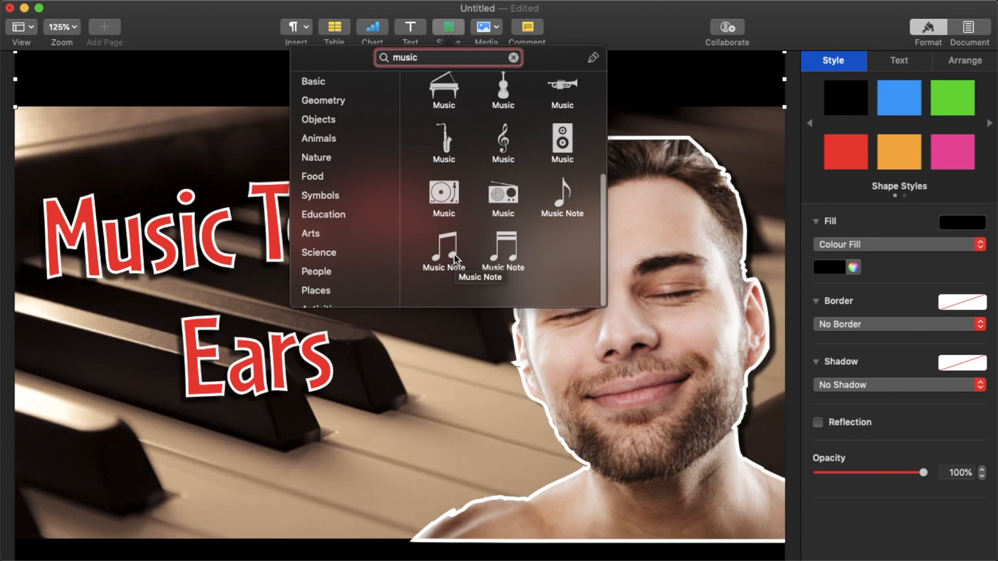
left_click(453, 254)
left_click_drag(441, 263, 469, 269)
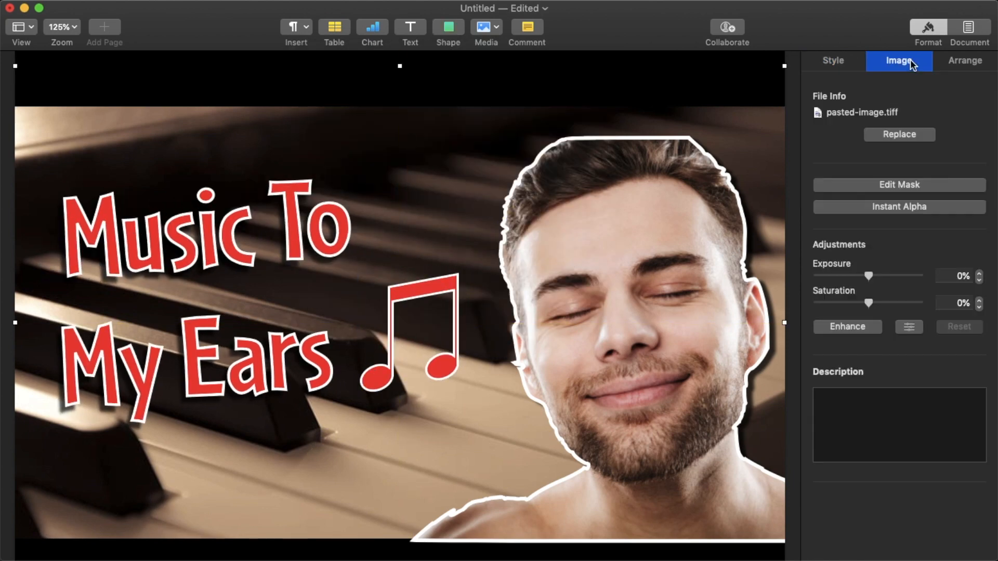
- Set the piano background image's exposure to -100% and its saturation to -14%
left_click_drag(871, 275, 740, 288)
left_click_drag(869, 301, 941, 306)
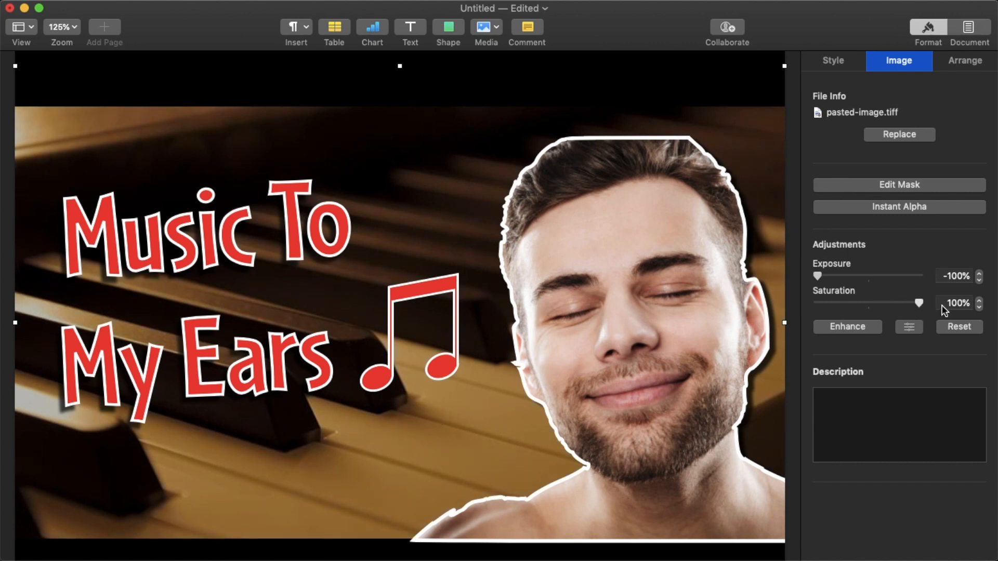
left_click_drag(815, 310, 862, 308)
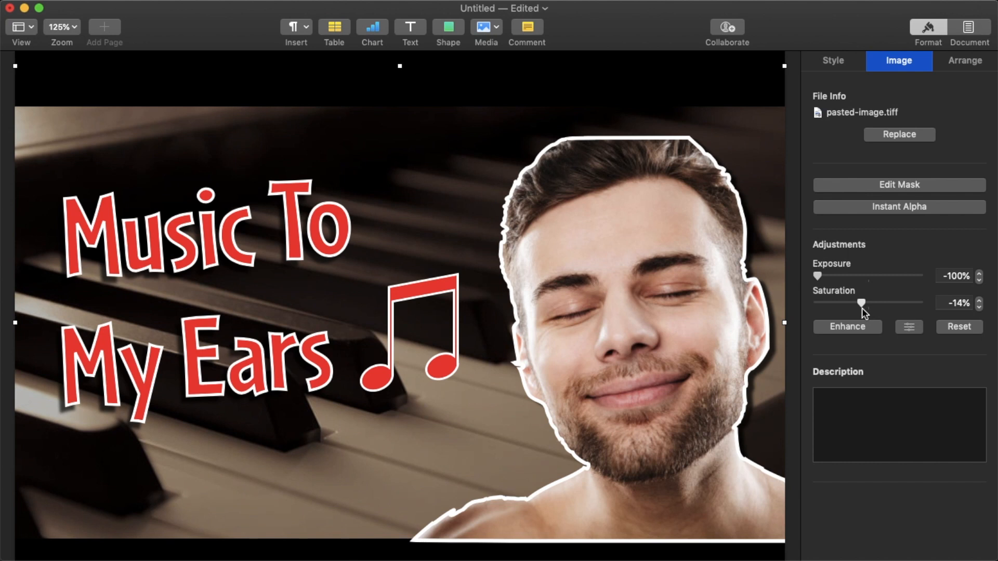
- Set the exposure of the man's cutout to 52% and its saturation to 33%
left_click(734, 305)
left_click_drag(868, 273, 887, 306)
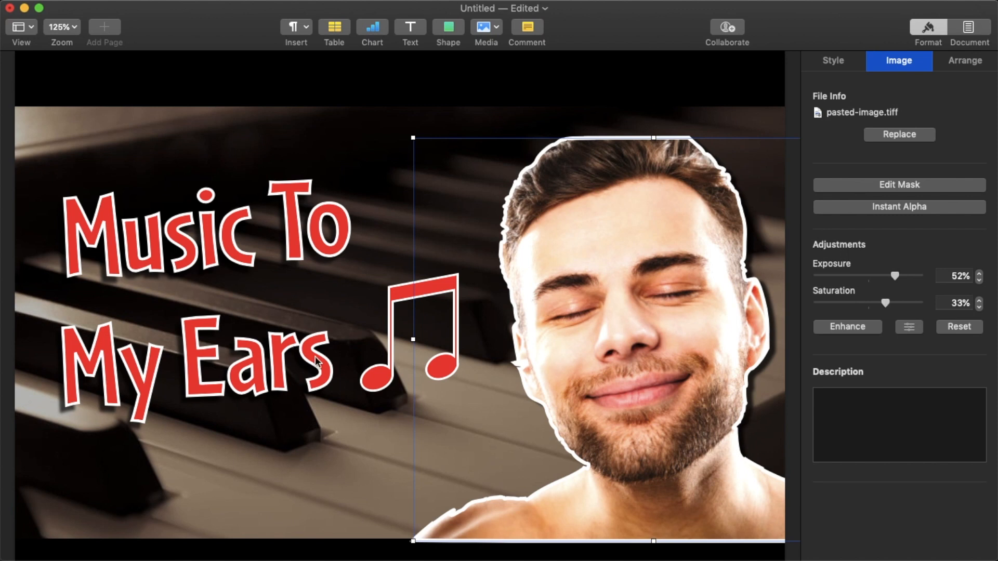
left_click(2, 317)
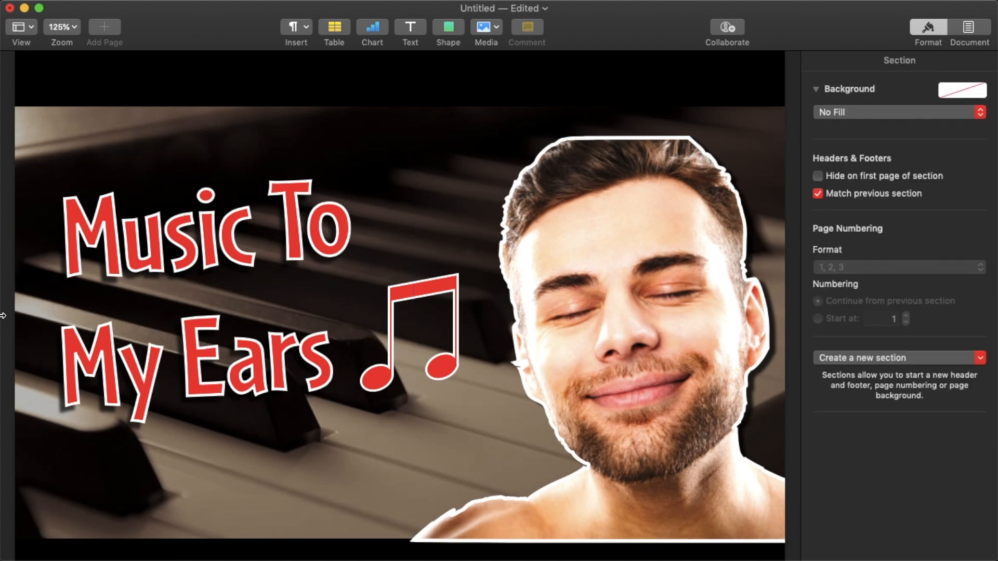
- Export the thumbnail document as a PDF named Thumb with Best image quality
mouse_move(183, 3)
left_click(93, 7)
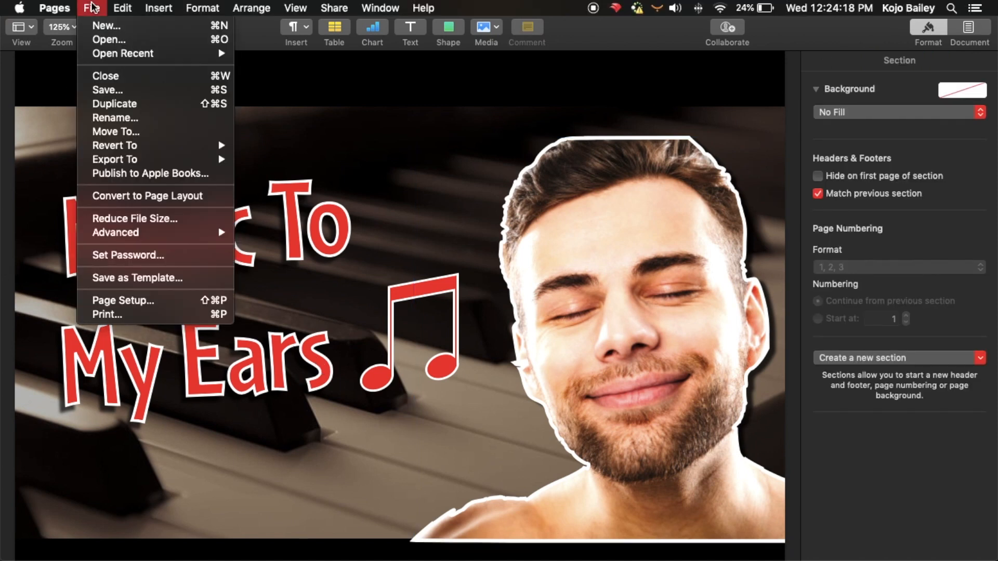
mouse_move(151, 159)
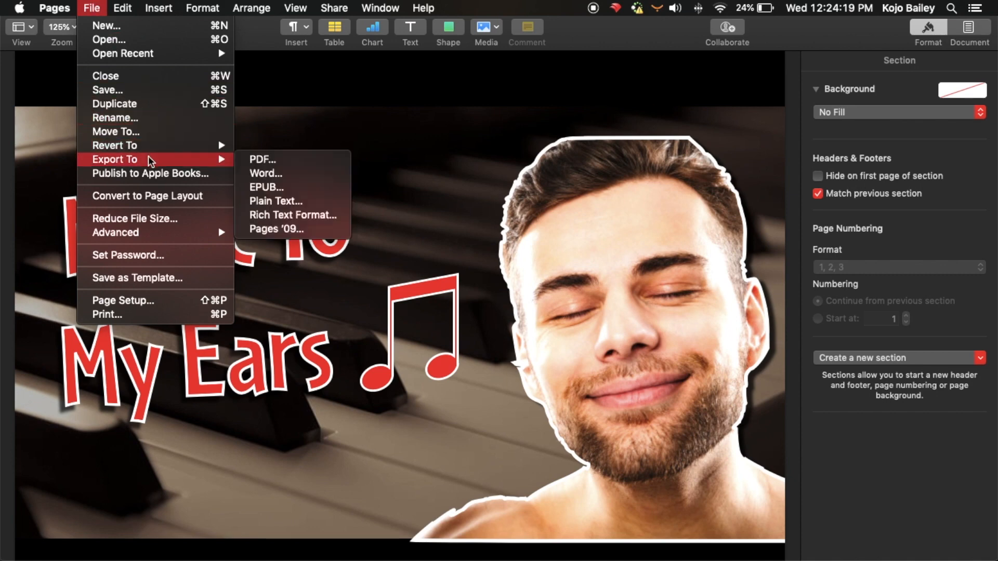
left_click(266, 160)
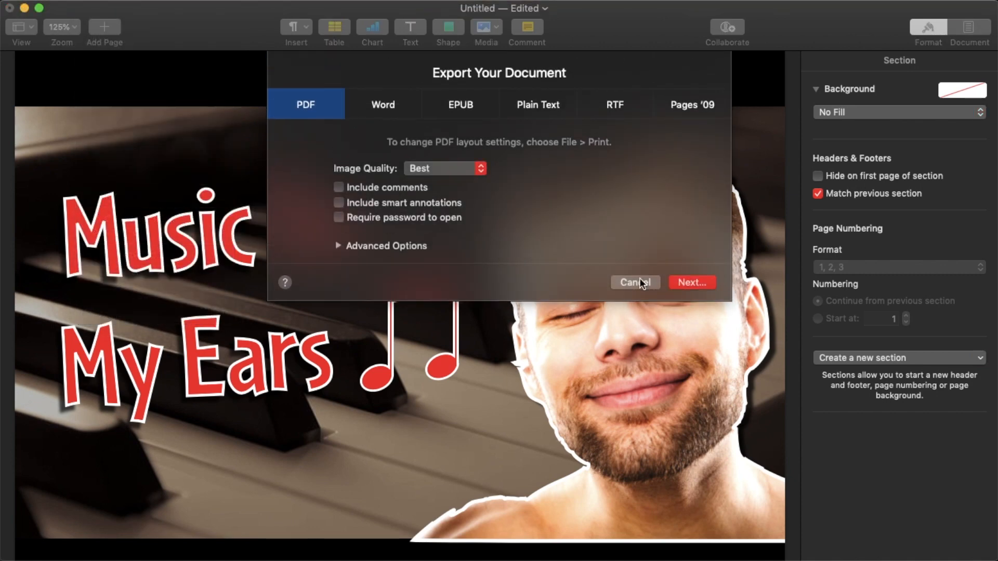
left_click(682, 282)
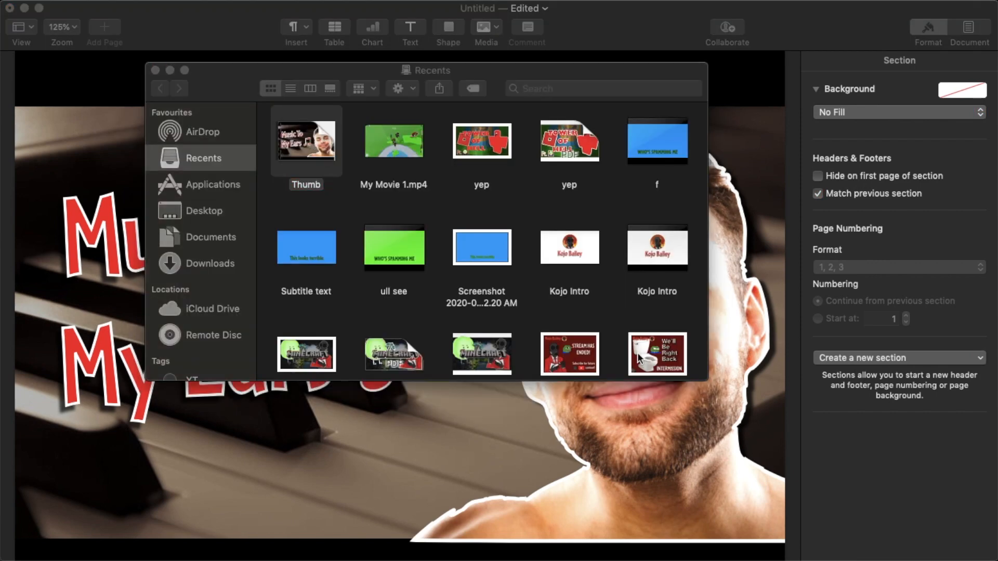
- Open the exported Thumb PDF in Preview and delete its blank second page
key("super+o")
left_click(100, 256)
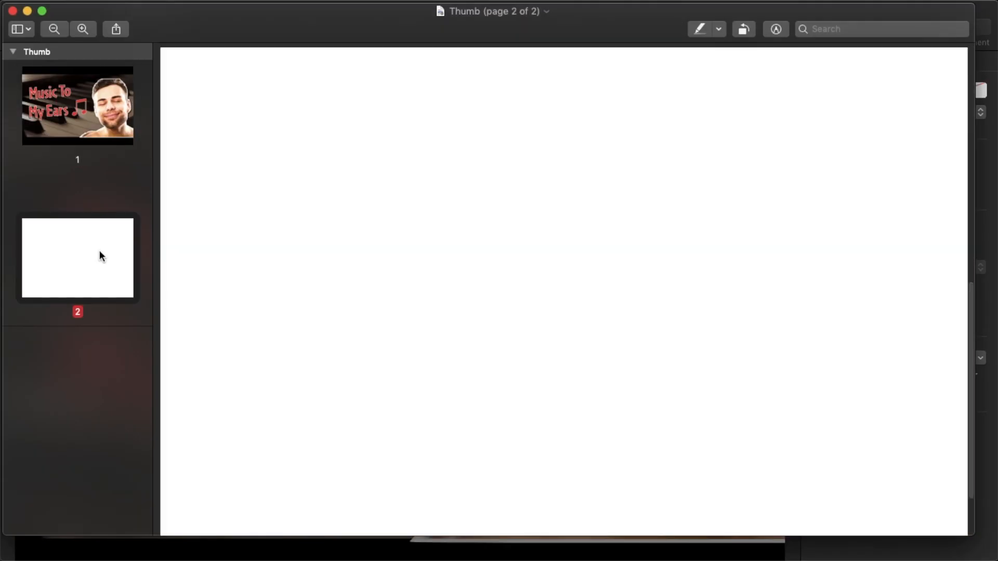
key("Delete")
scroll(459, 297, "down", 3)
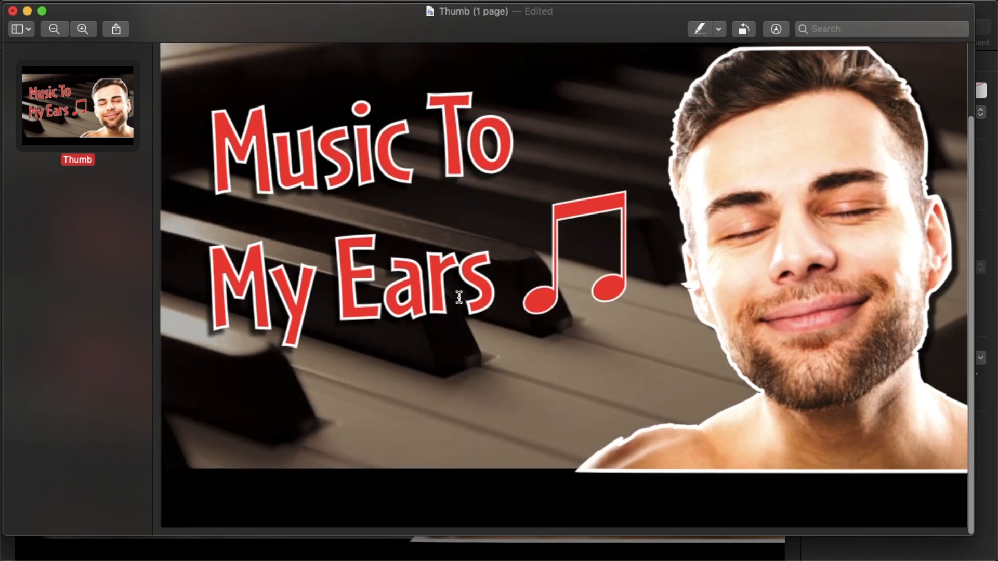
scroll(459, 297, "up", 3)
- Export the single-page PDF as a JPEG named Thumb to Documents at 150 pixels/inch
mouse_move(358, 5)
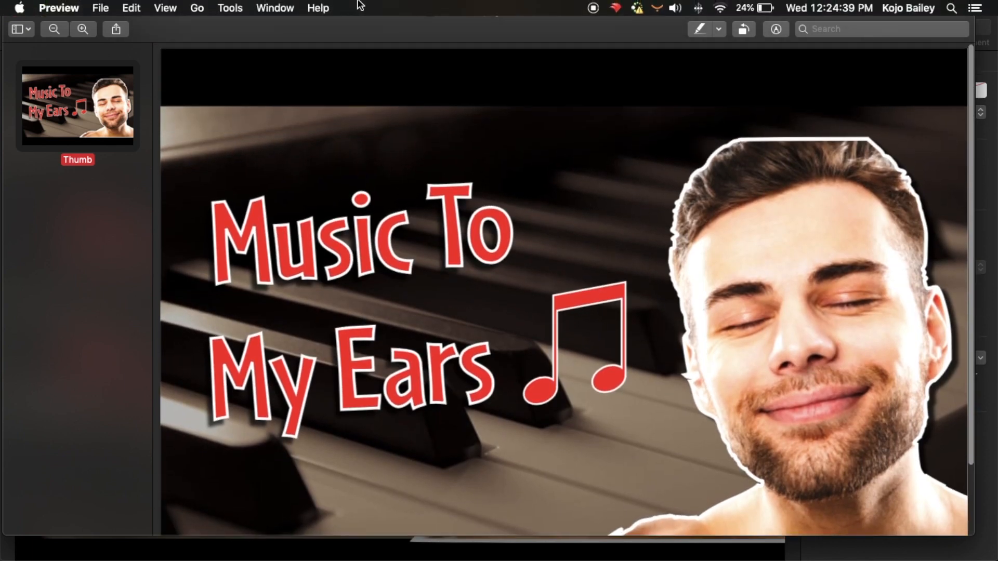
left_click(102, 7)
left_click(151, 267)
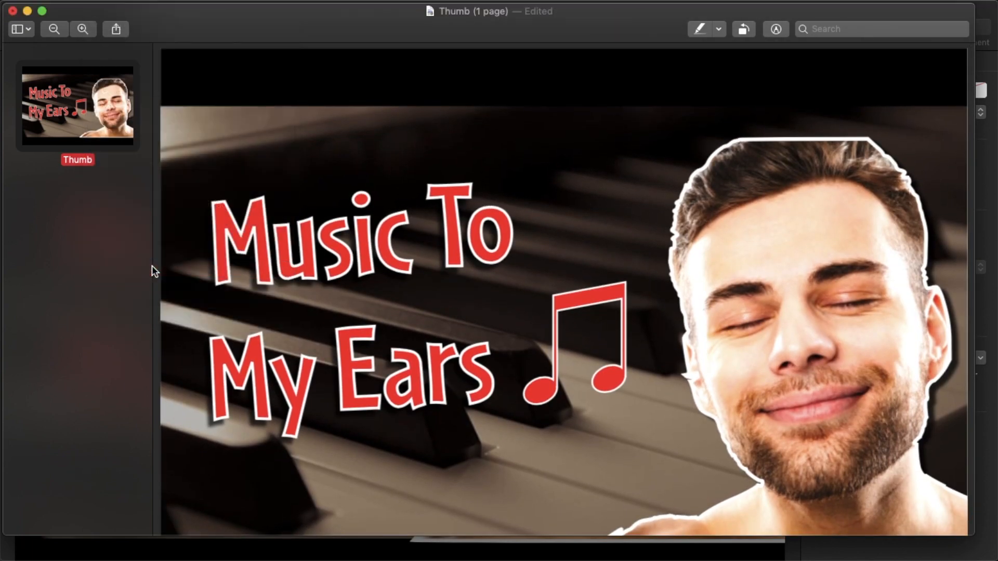
left_click(494, 147)
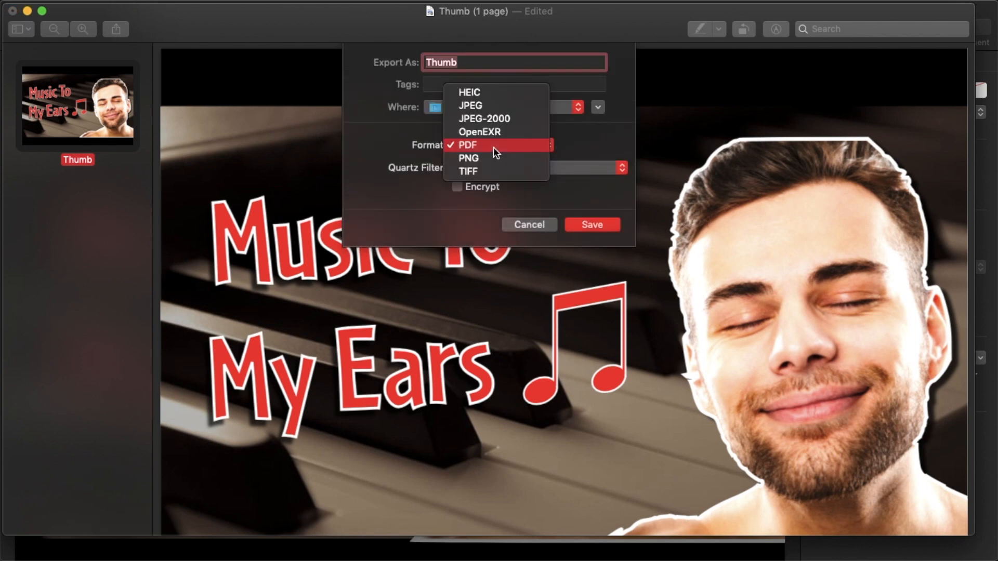
left_click(492, 105)
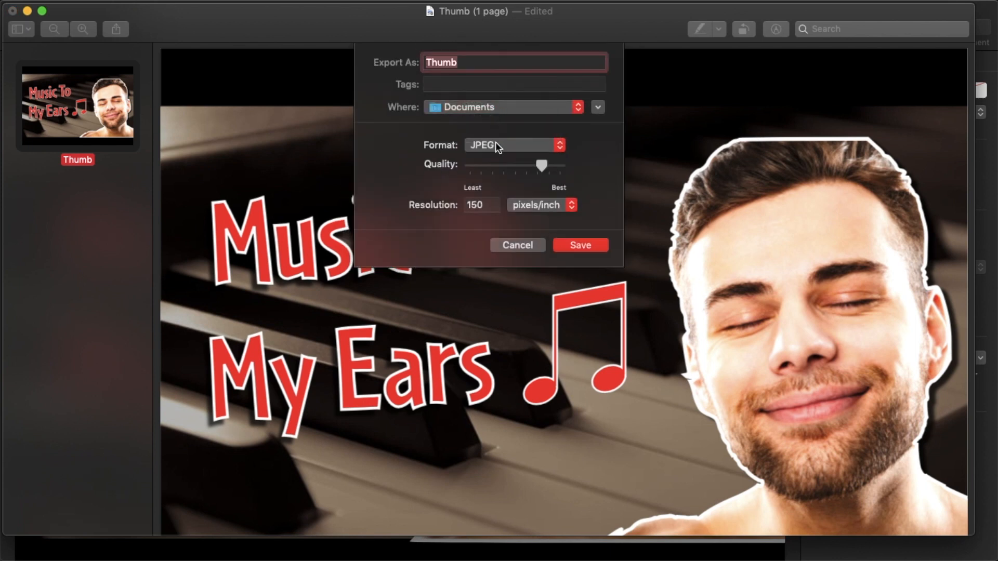
left_click(585, 246)
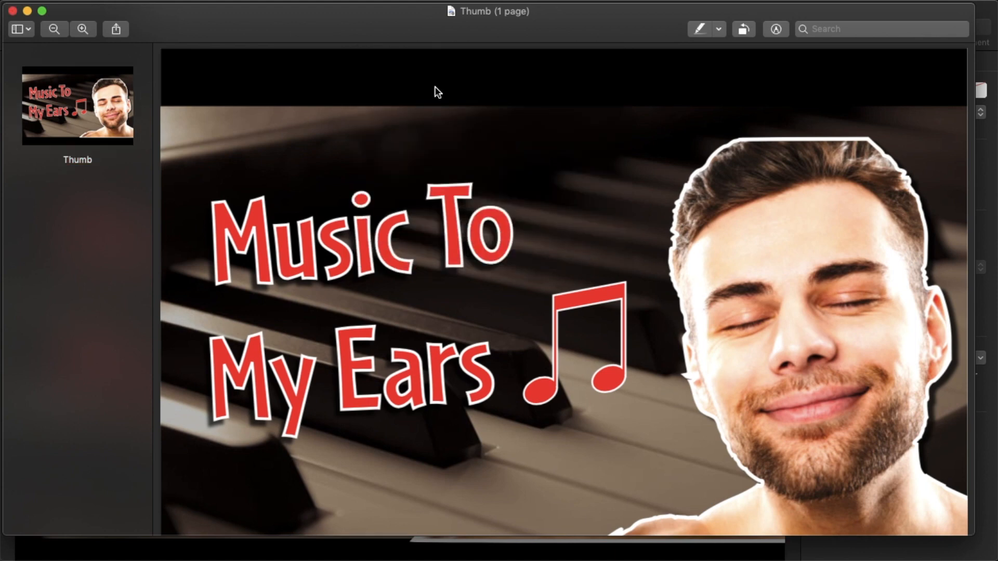
- Close the Thumb PDF and move the PDF file to the trash in Finder
left_click(13, 11)
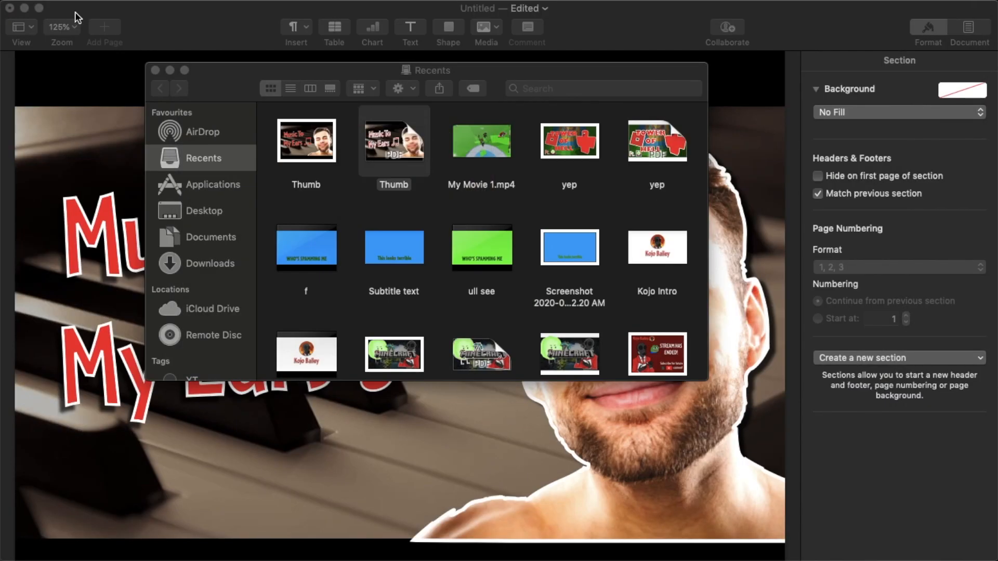
right_click(396, 146)
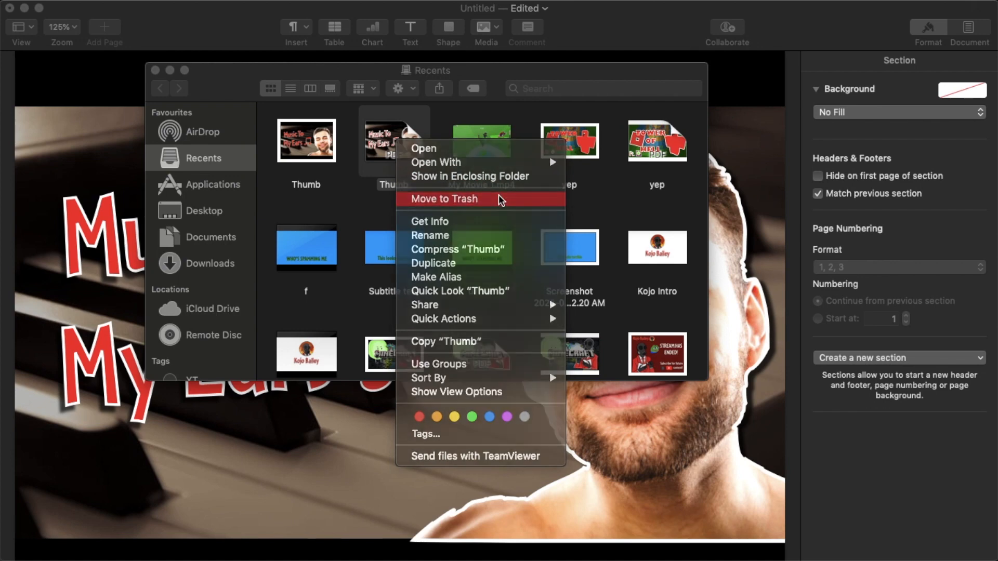
left_click(498, 195)
- Open the Thumb JPEG in Preview, crop away the black bars above and below the artwork, and close the image
double_click(308, 158)
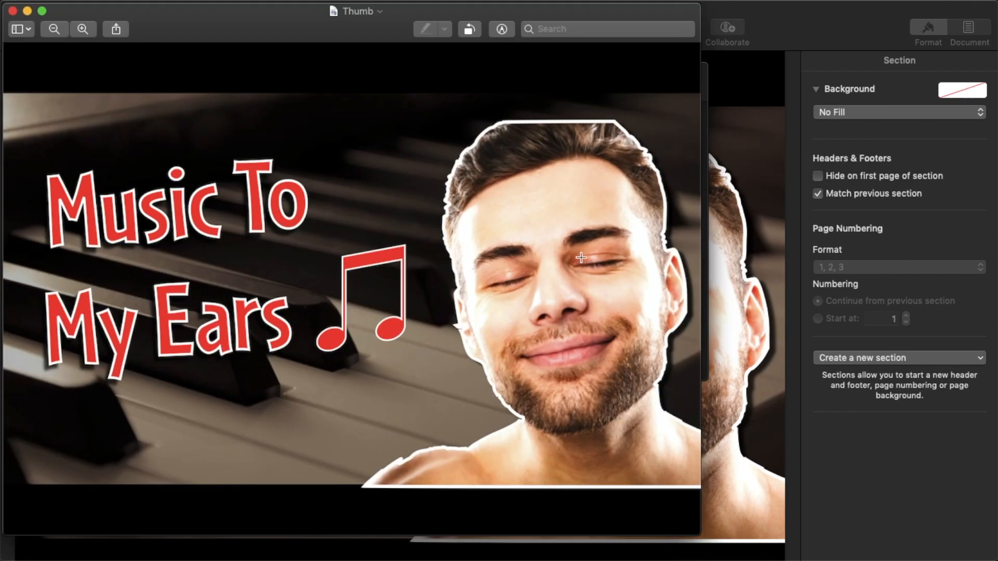
left_click(501, 29)
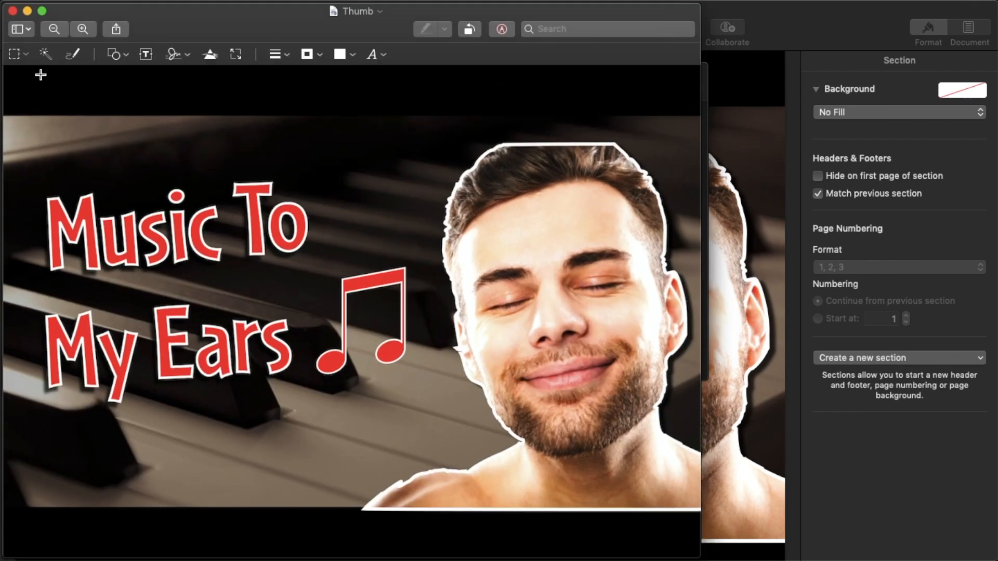
left_click_drag(35, 123, 750, 505)
left_click_drag(35, 315, 3, 315)
left_click_drag(374, 123, 375, 117)
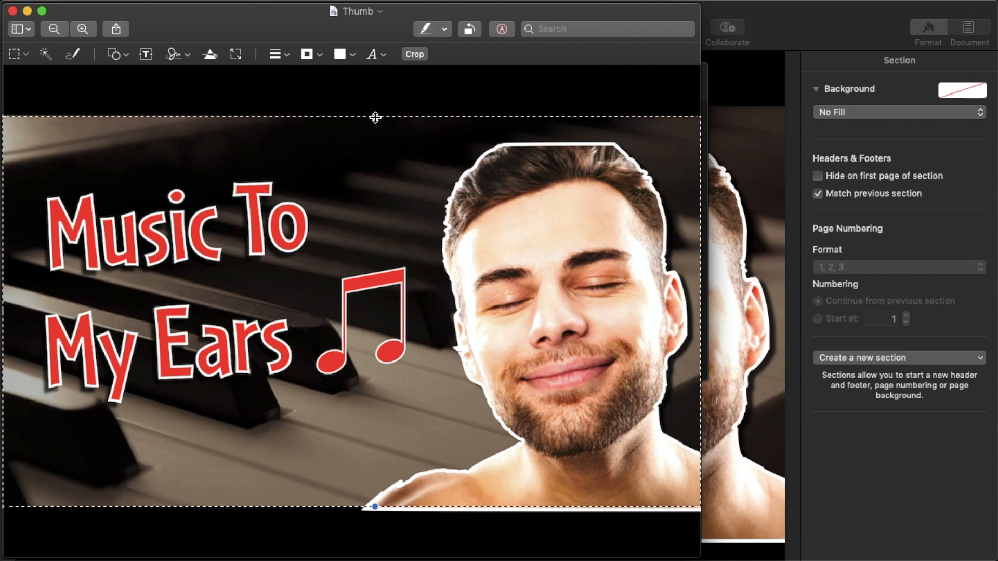
left_click(415, 55)
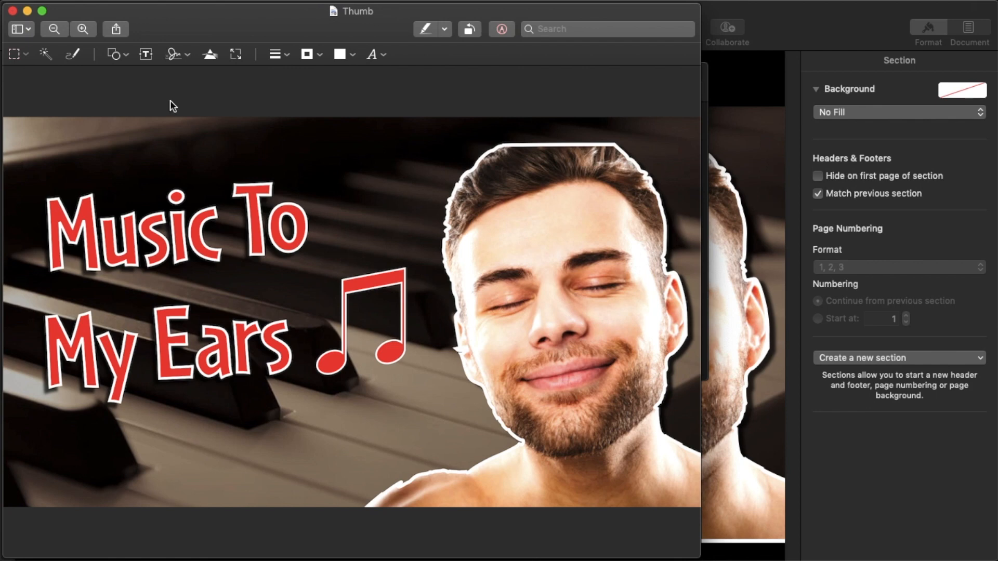
left_click(12, 11)
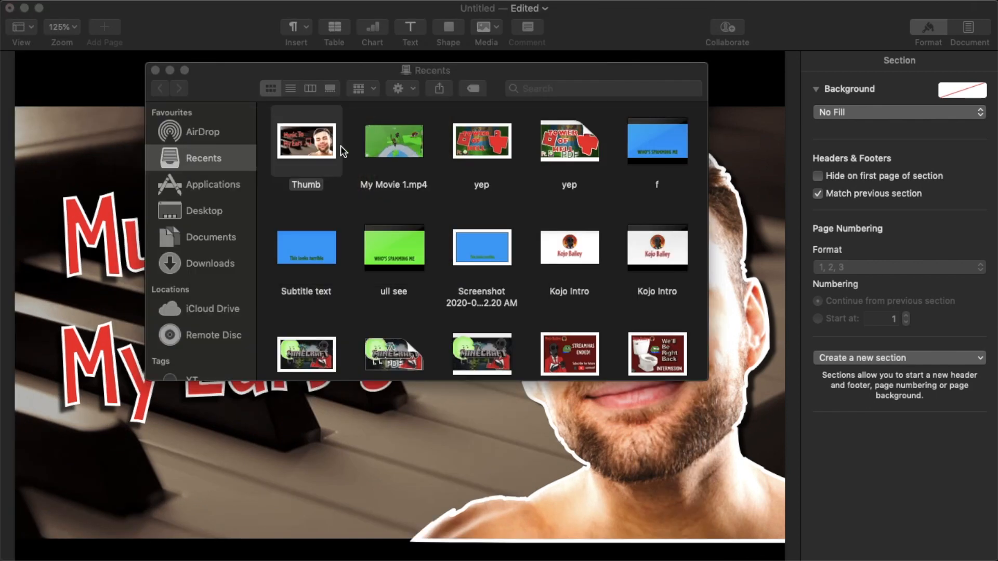
- Close the Finder window and the untitled Pages document, deleting the document instead of saving it
left_click(155, 70)
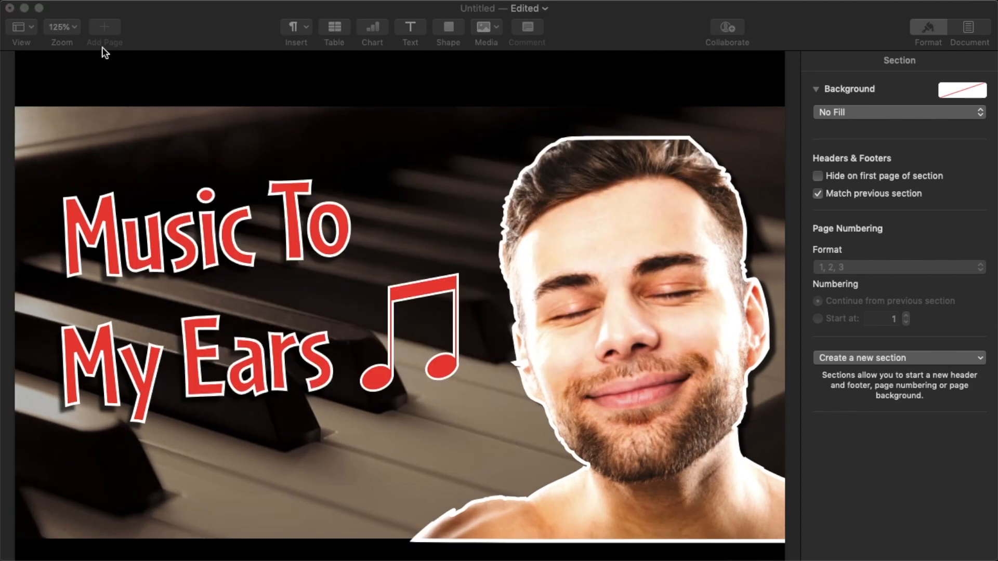
left_click(11, 10)
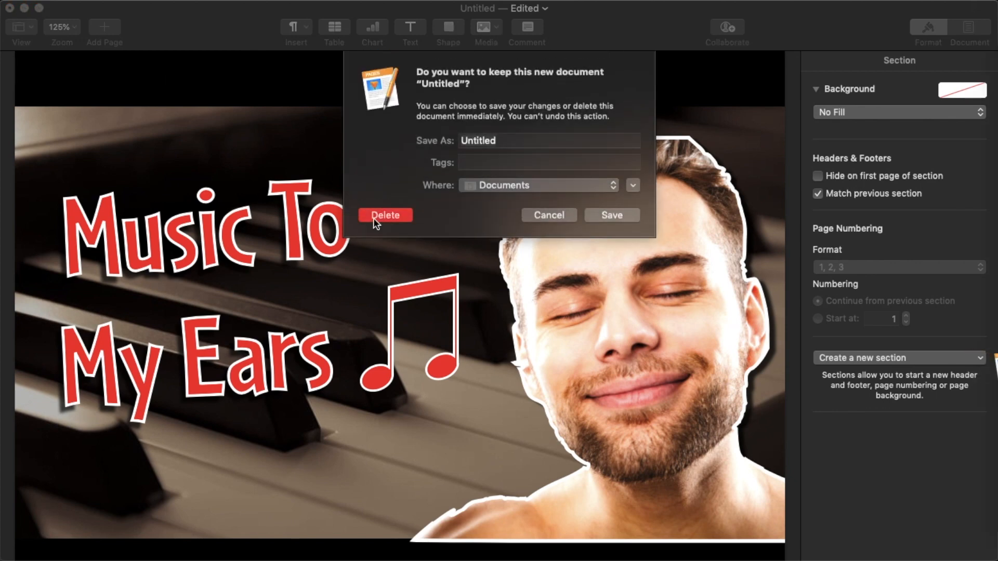
left_click(375, 217)
- In the browser, go to the own YouTube channel and open The Most Satisfying Sound on Earth for editing in YouTube Studio
left_click(451, 68)
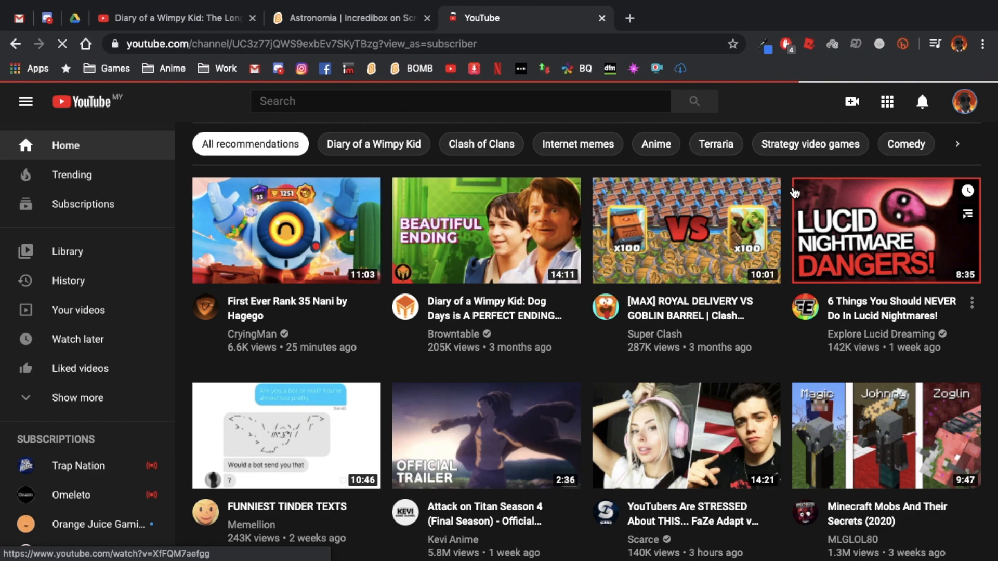
scroll(624, 302, "down", 7)
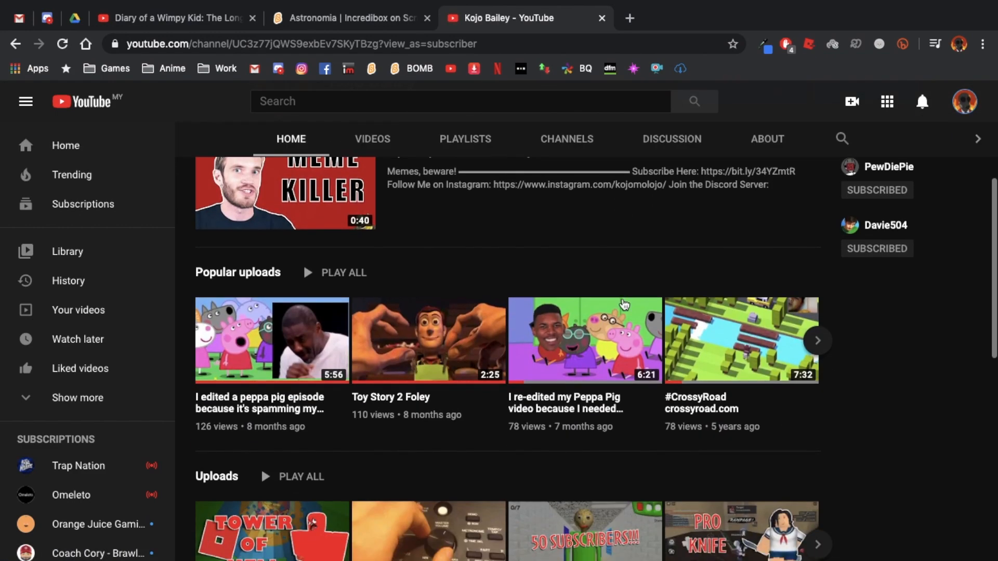
scroll(395, 354, "down", 2)
left_click(393, 353)
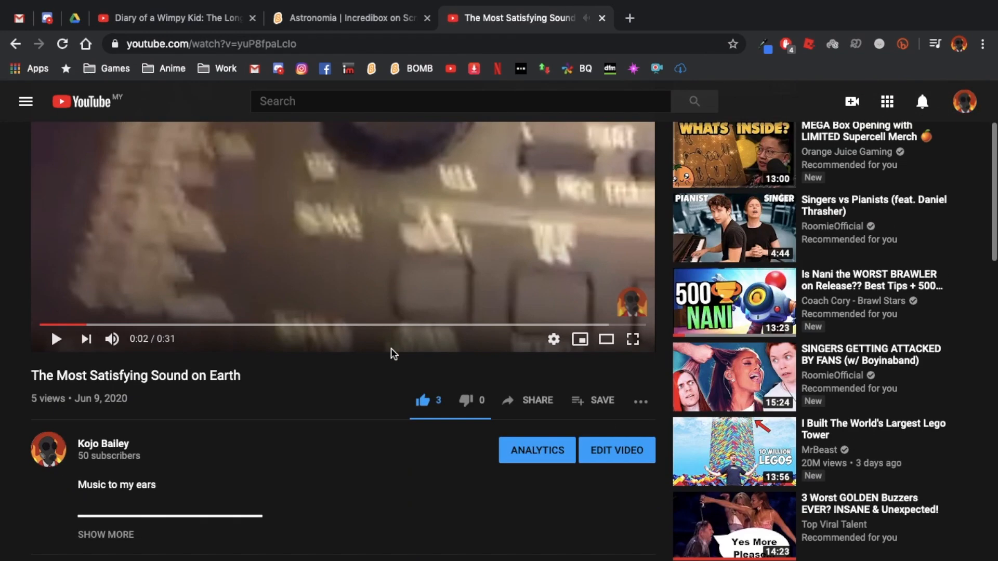
left_click(644, 391)
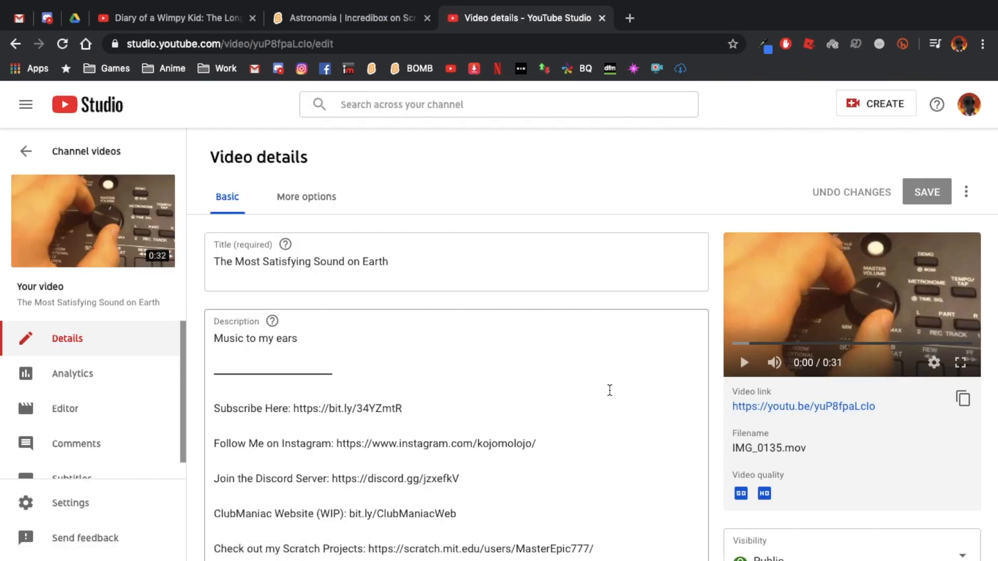
- Upload the Thumb image from Documents as the video's custom thumbnail and save the video details
scroll(631, 374, "down", 5)
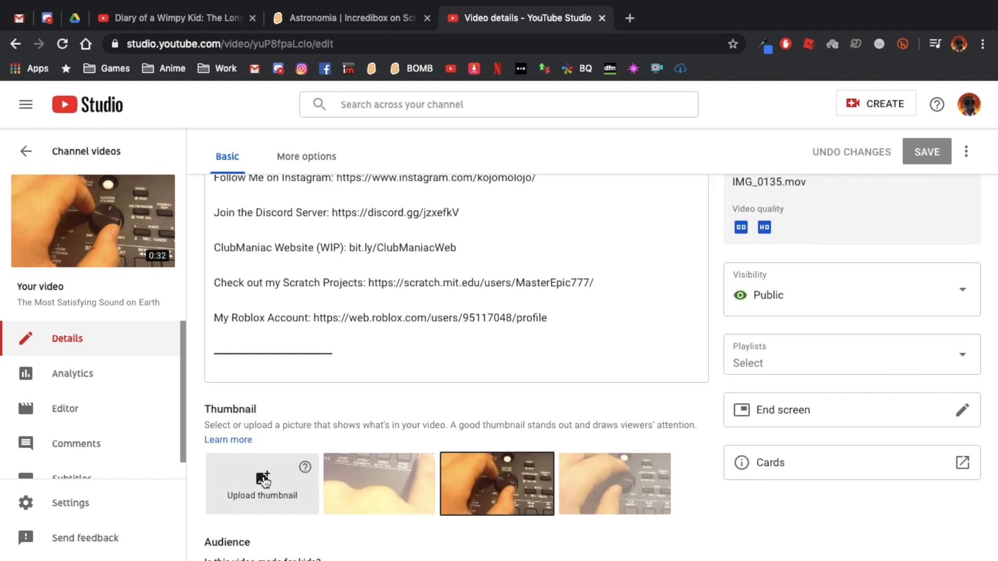
left_click(264, 480)
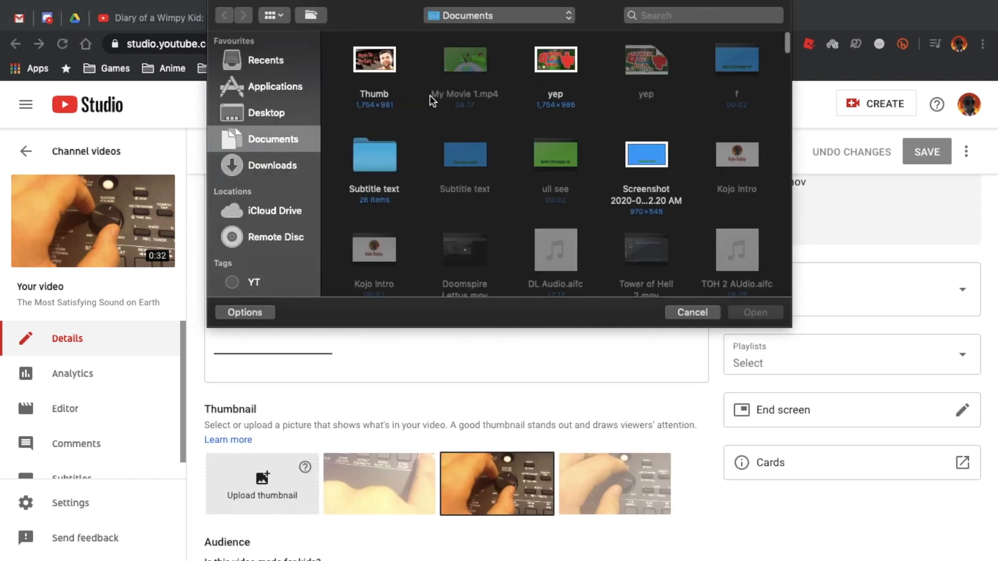
left_click(385, 69)
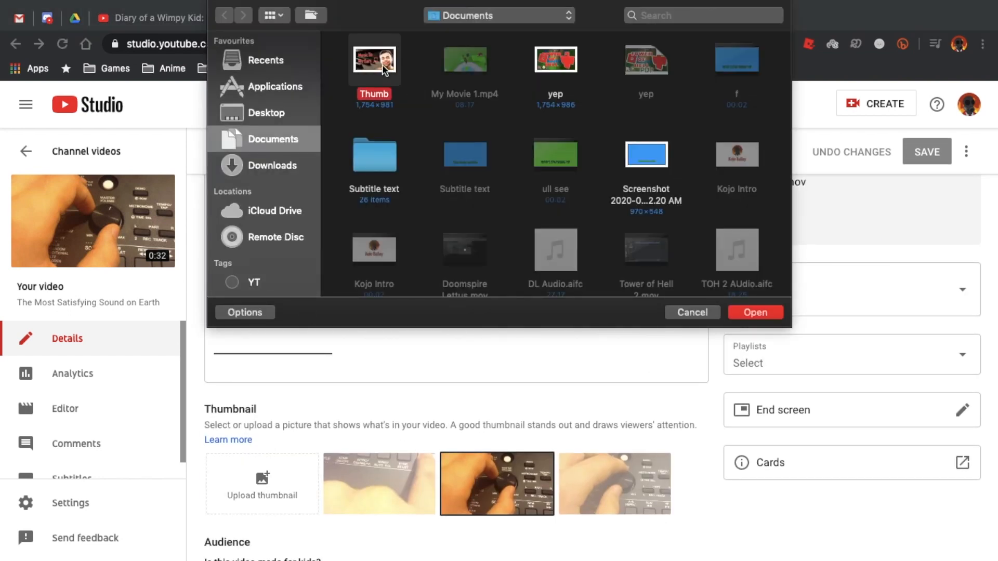
left_click(747, 311)
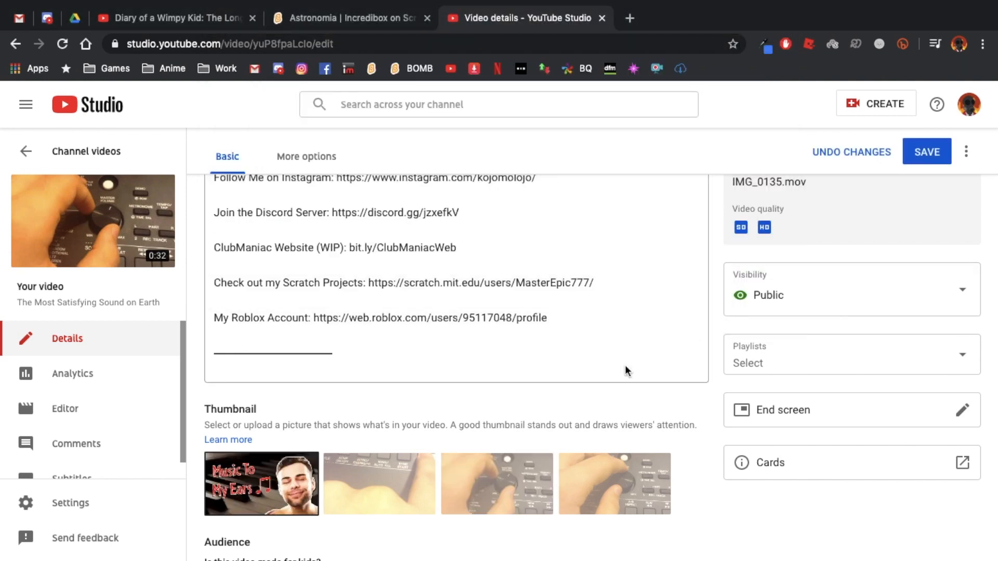
scroll(625, 364, "up", 5)
left_click(930, 173)
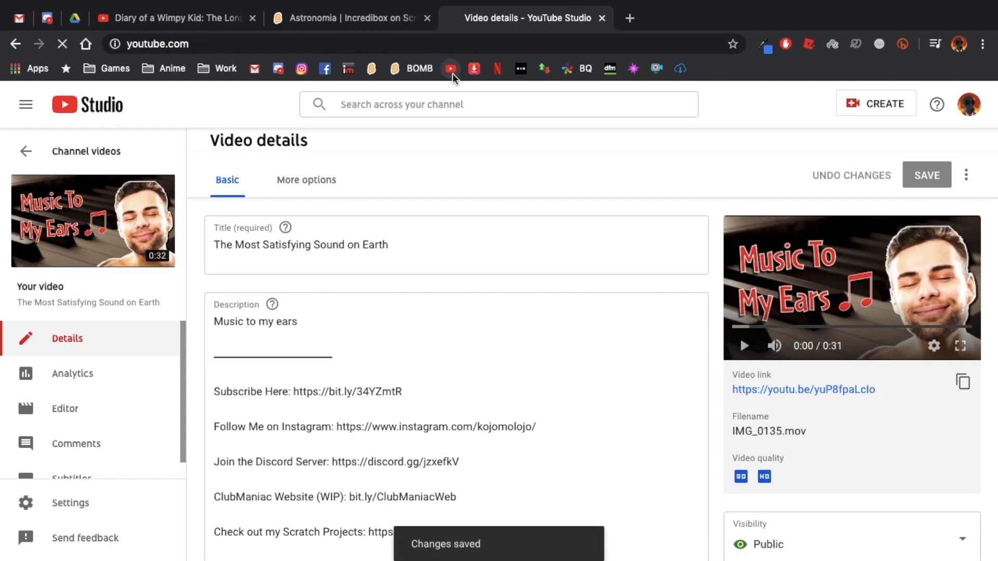
- Open the own channel page on YouTube and check the thumbnail of The Most Satisfying Sound on Earth among the uploads
left_click(452, 73)
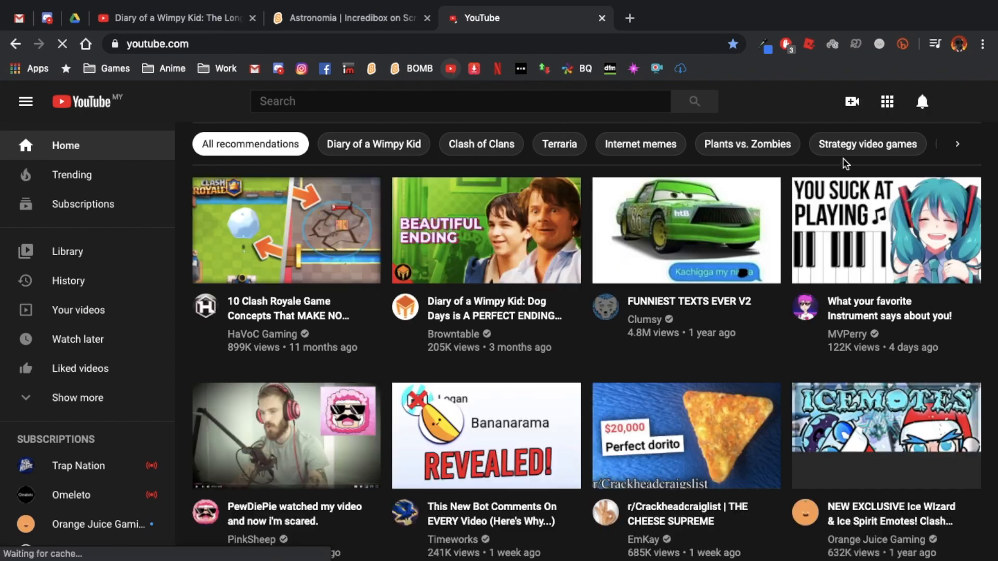
left_click(964, 102)
left_click(829, 183)
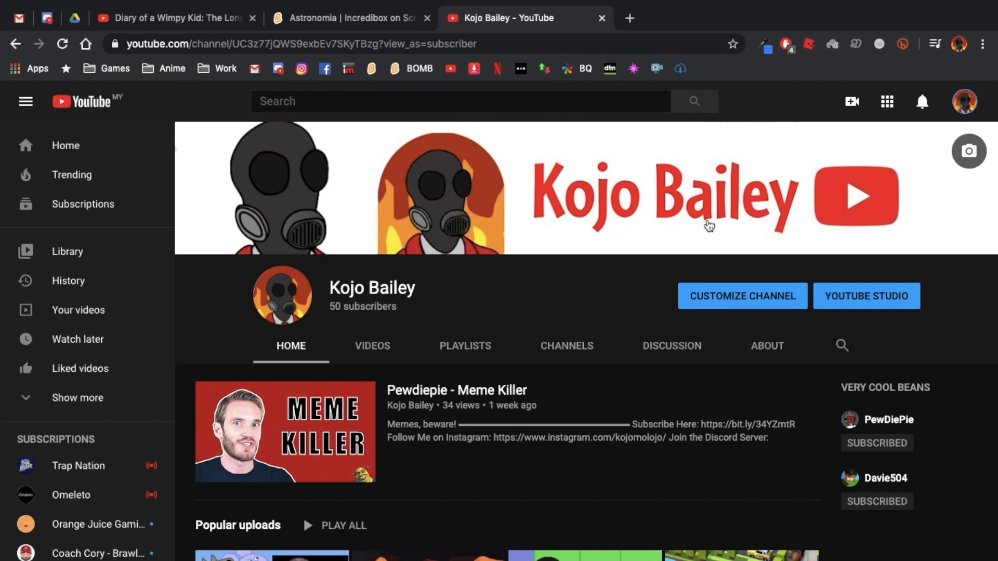
scroll(613, 263, "down", 4)
scroll(612, 265, "down", 6)
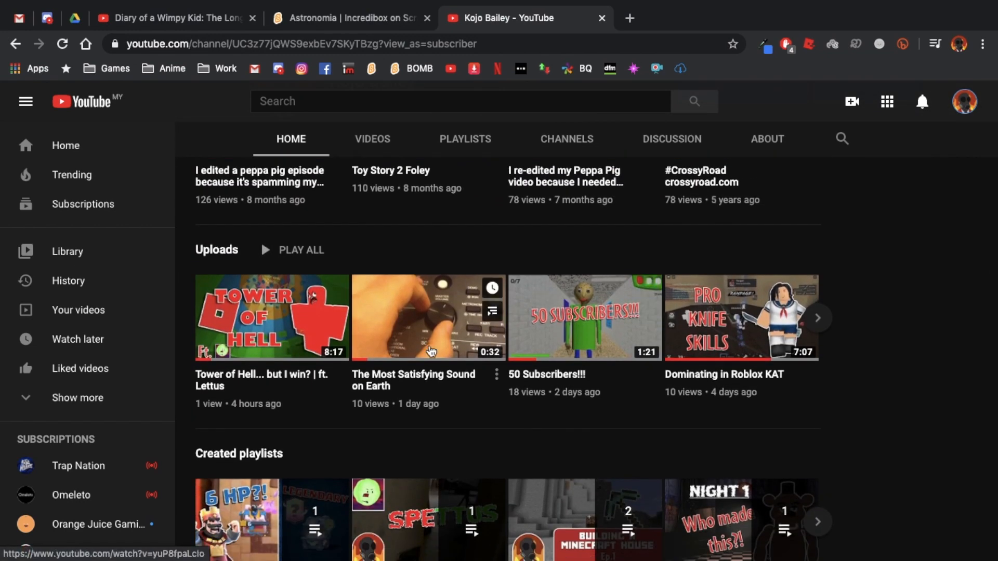
- Reload the channel page and recheck the thumbnail of The Most Satisfying Sound on Earth in the uploads row
left_click(63, 44)
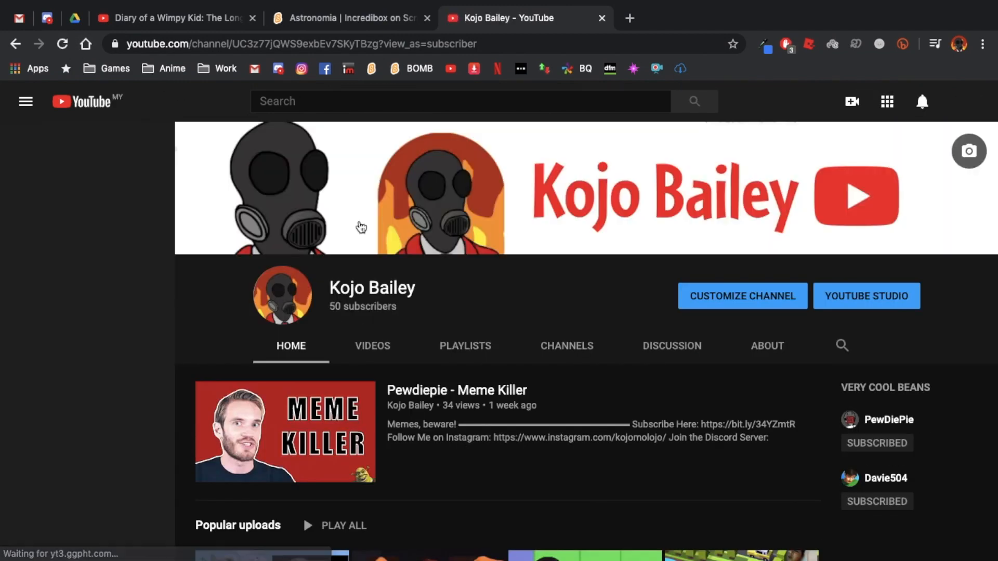
scroll(361, 225, "down", 10)
scroll(361, 225, "down", 1)
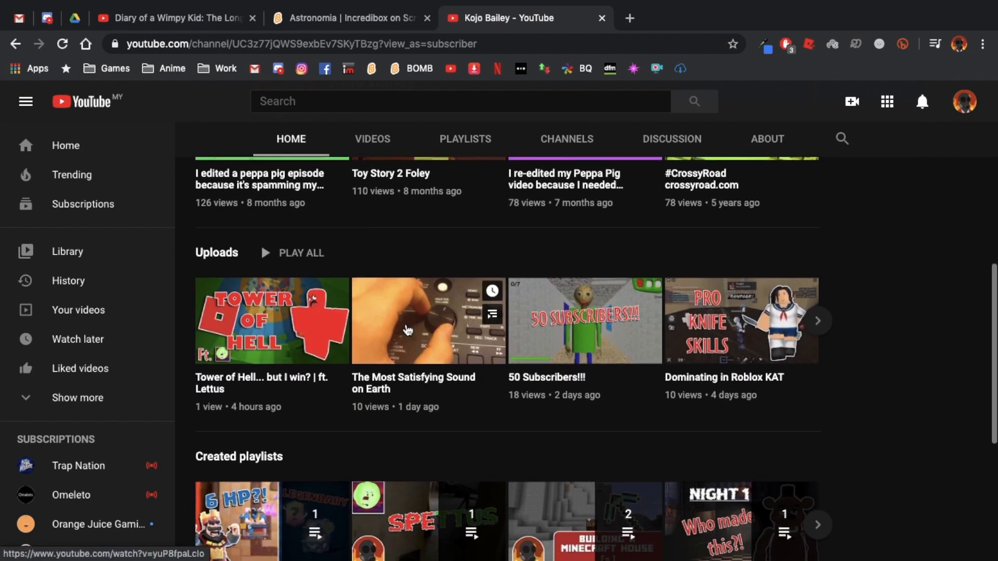
right_click(419, 323)
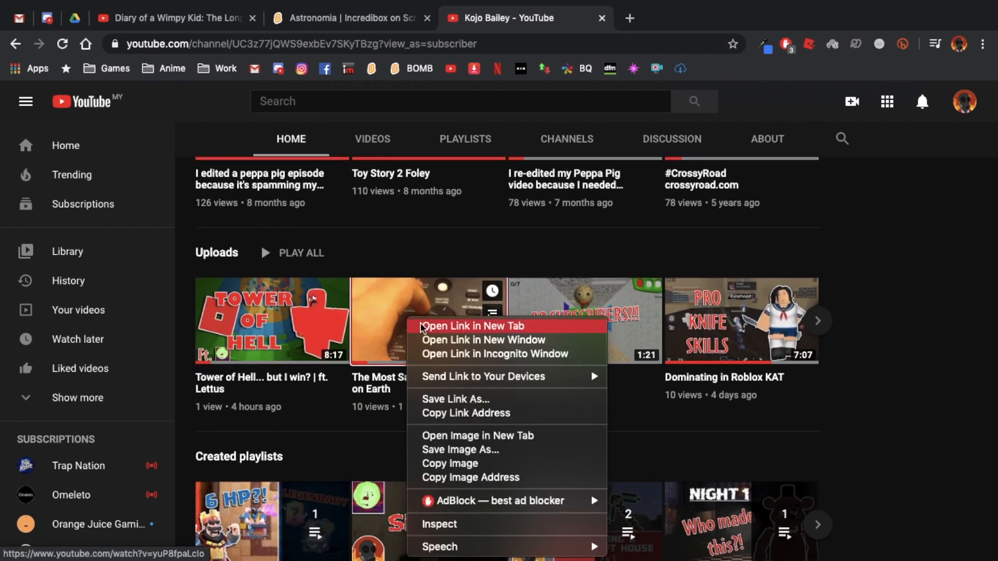
left_click(429, 252)
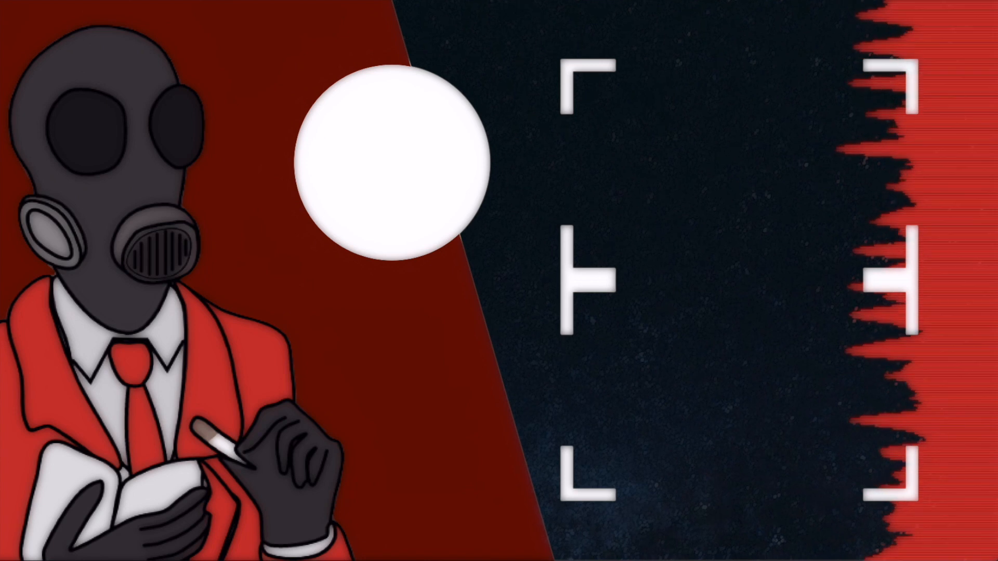